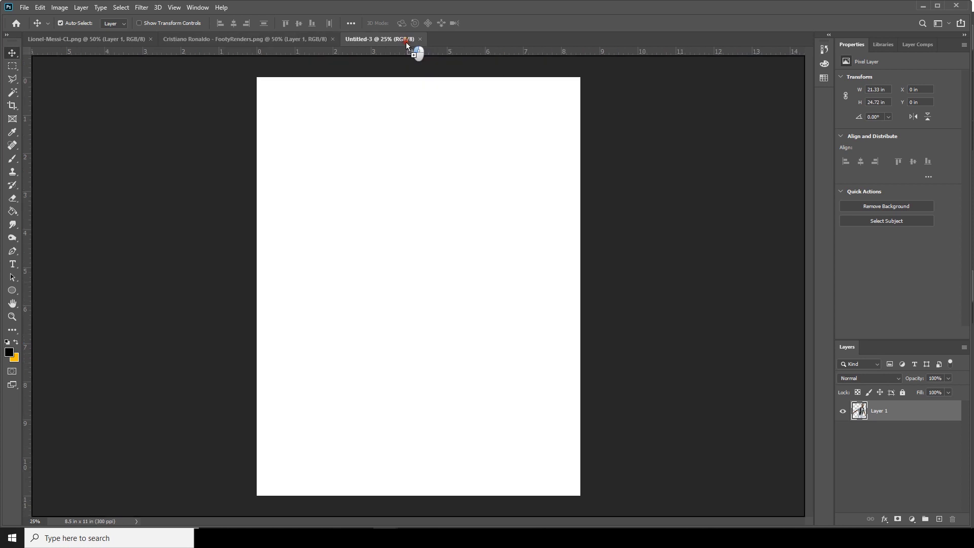
Place the Ronaldo and Messi cutouts in the Untitled-3 document and arrange them overlapping near the page's centre
left_click(107, 44)
left_click_drag(415, 247, 406, 304)
left_click(501, 234)
right_click(502, 234)
left_click(513, 246)
left_click_drag(512, 246, 484, 246)
Hide both player layers and choose the X from the Symbols set for the Custom Shape tool
left_click(843, 411)
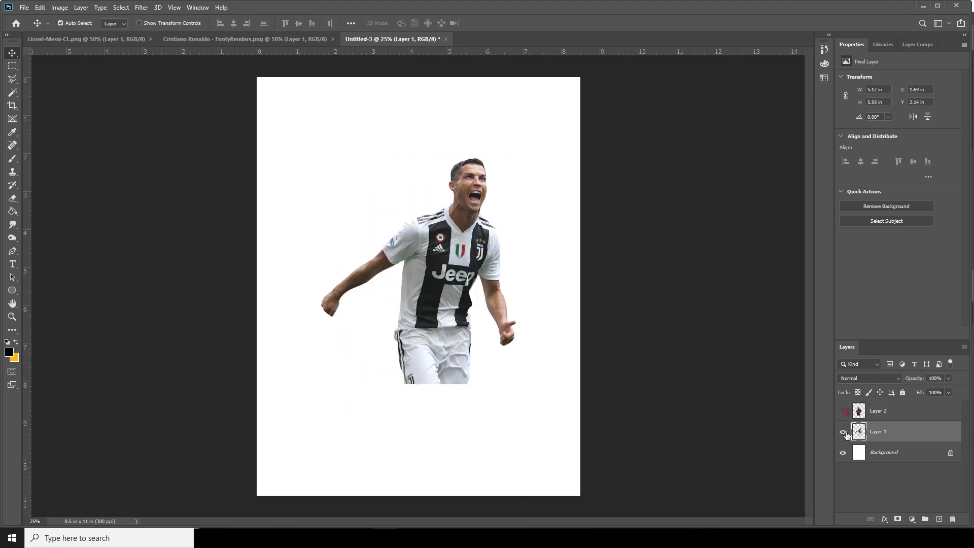
left_click(843, 432)
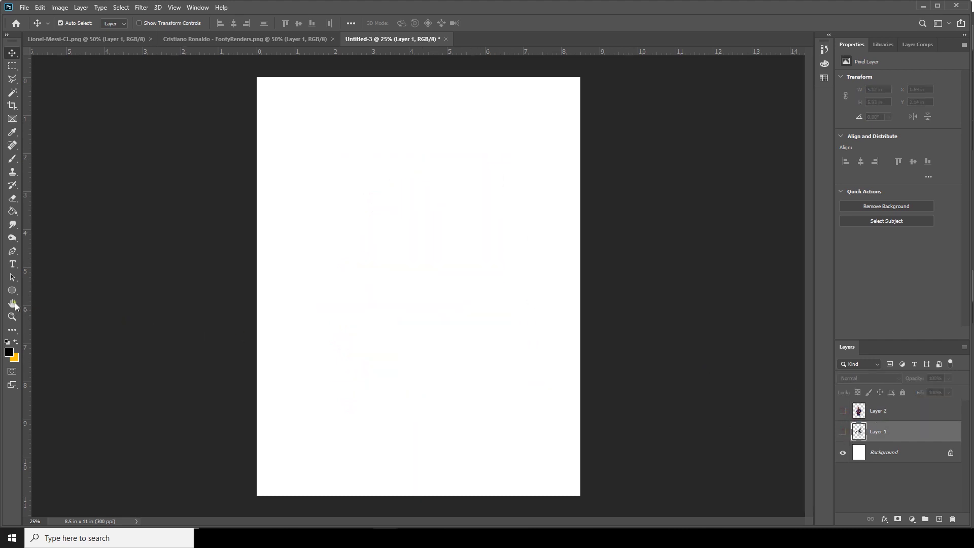
right_click(15, 292)
left_click(86, 348)
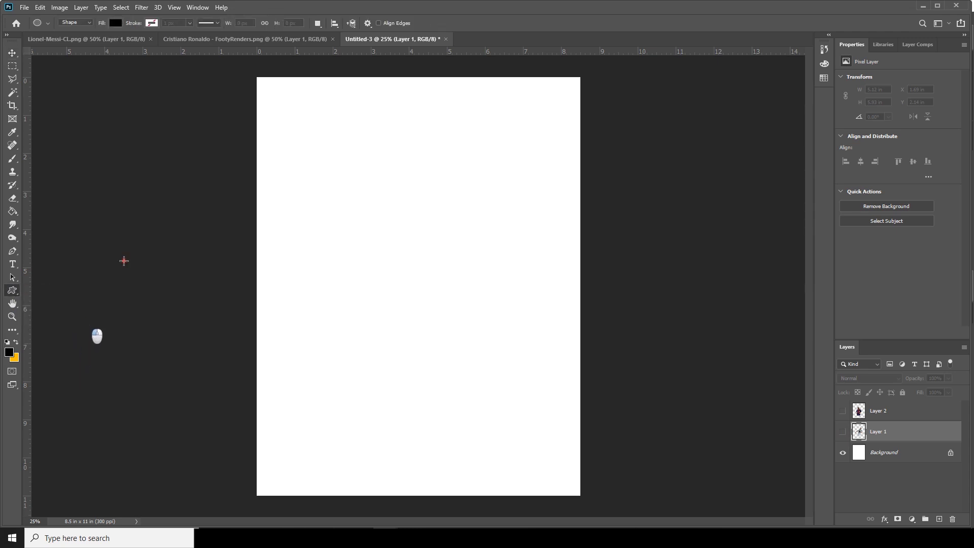
left_click(414, 24)
left_click_drag(462, 239, 464, 297)
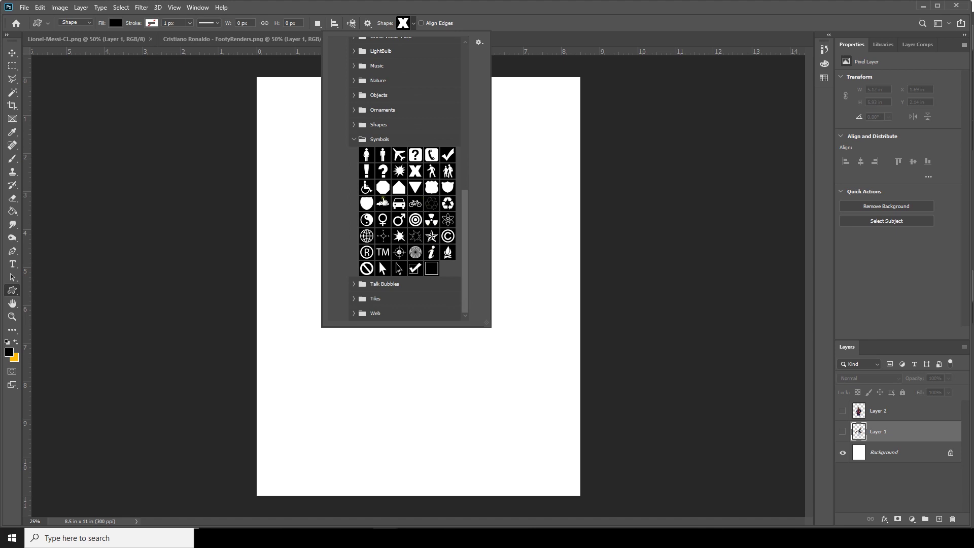
left_click(415, 171)
Draw a large yellow X shape spanning the page width and move it to the middle of the page
left_click(14, 343)
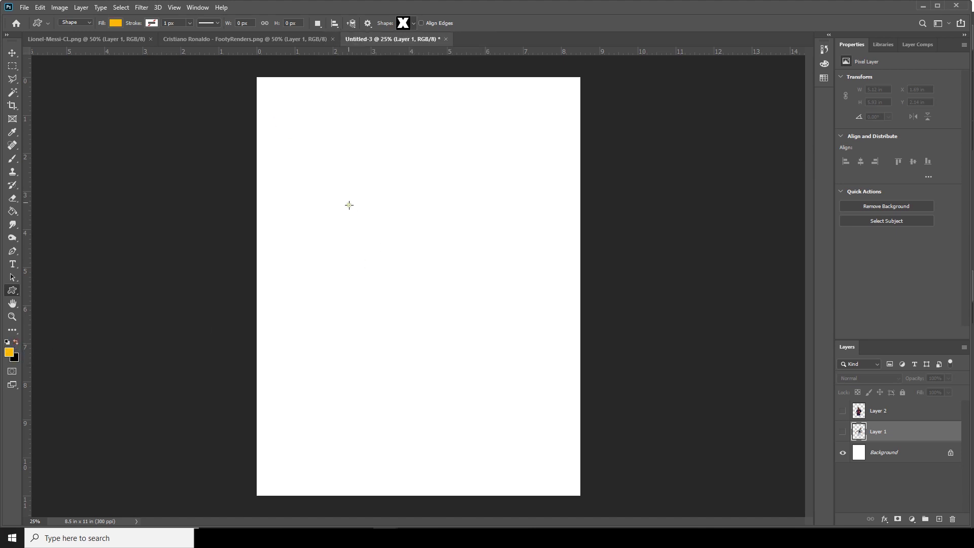
left_click_drag(359, 201, 518, 387)
left_click(12, 53)
left_click_drag(403, 214, 467, 305)
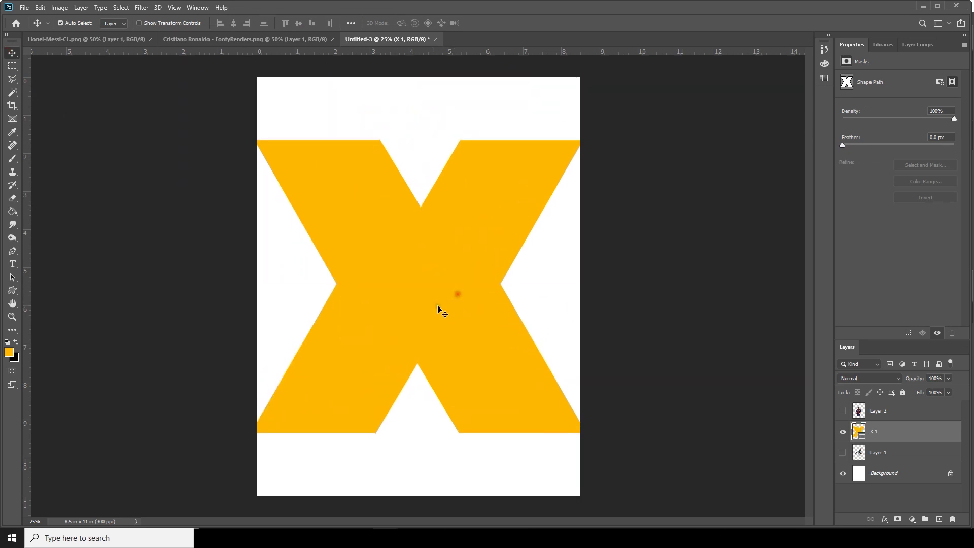
Scale the X down with Free Transform so white margins surround it, and keep it centred on the page
left_click(40, 7)
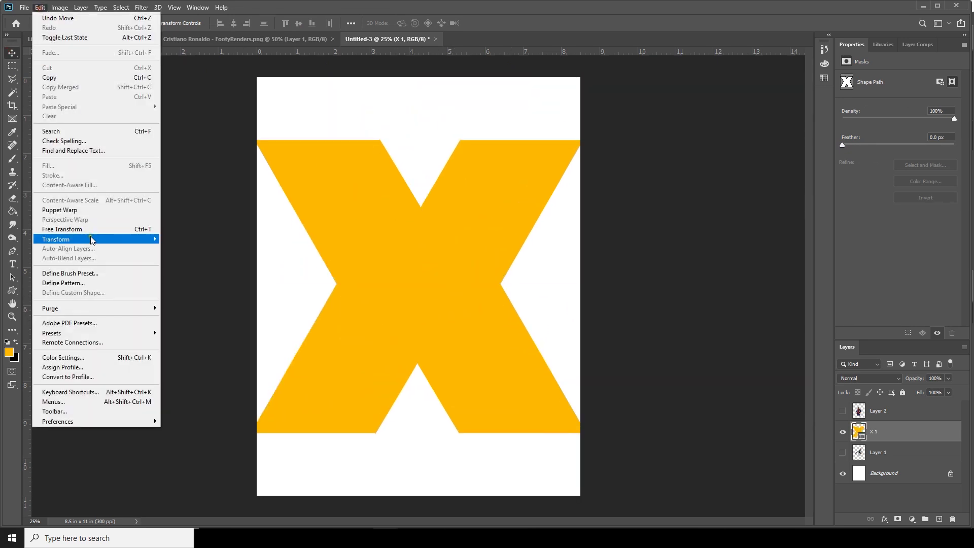
left_click(91, 229)
left_click_drag(586, 139, 548, 203)
left_click_drag(463, 301, 466, 307)
left_click_drag(534, 394, 538, 400)
key("Return")
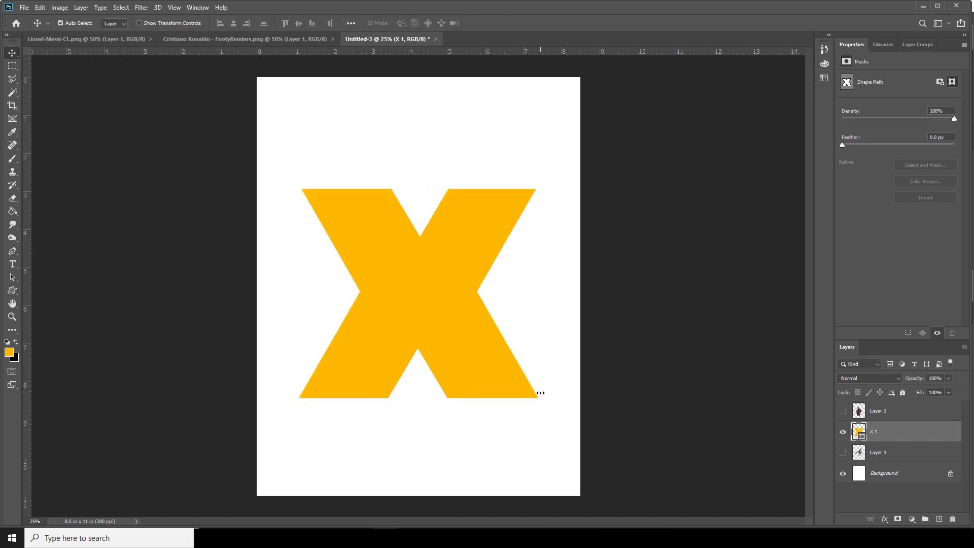
Move the X layer below Layer 1 and show both player layers again
left_click_drag(885, 435, 886, 462)
left_click(842, 431)
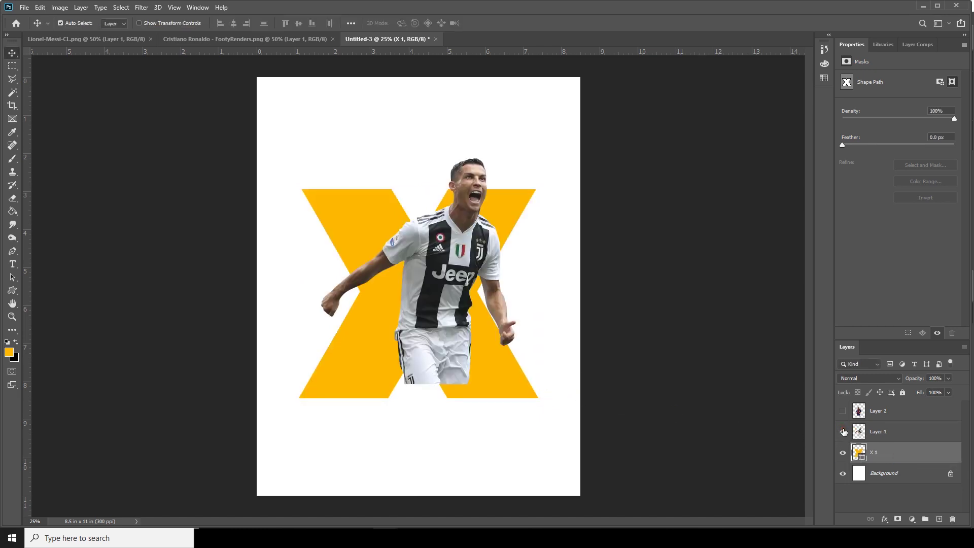
left_click(843, 410)
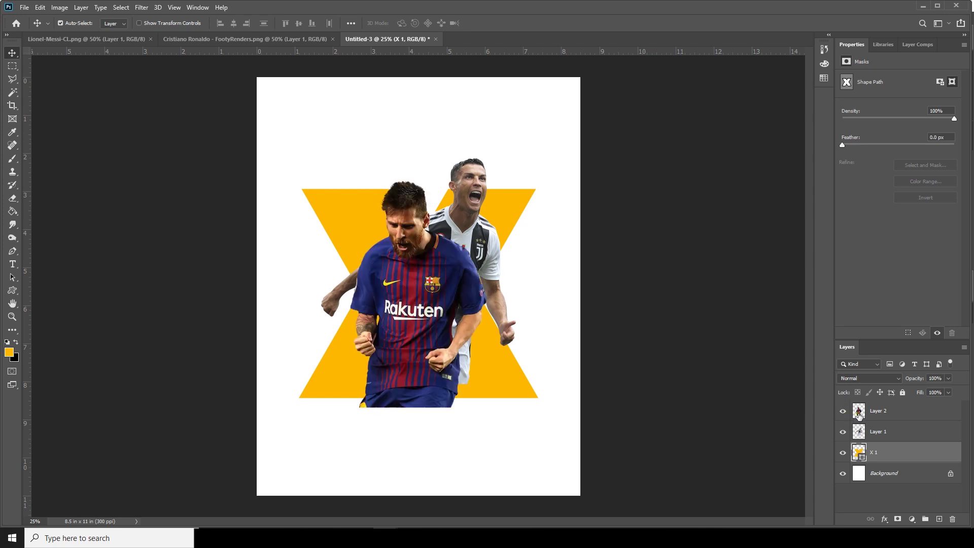
Move Layer 1 and Layer 2 together about 0.13 in to the left, and deselect them
left_click(858, 413)
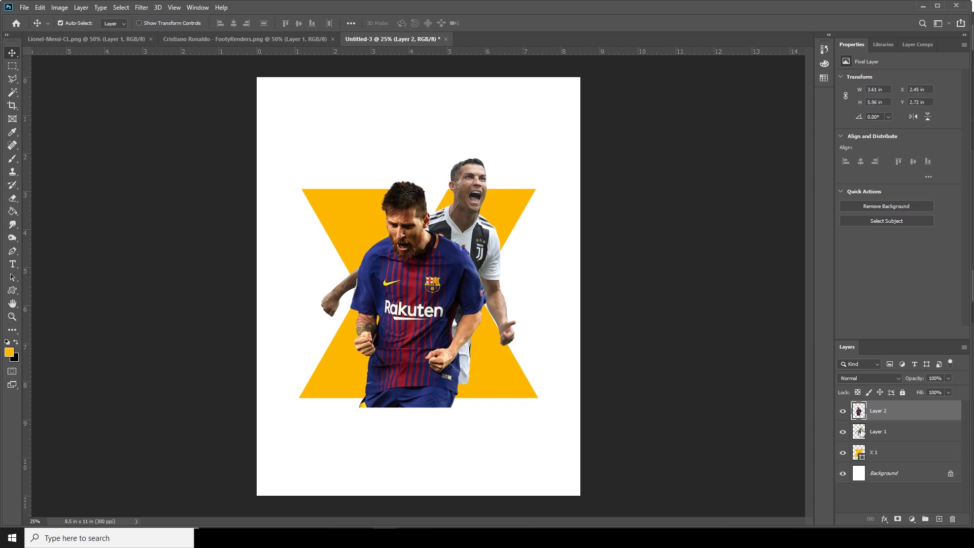
left_click(861, 432, "shift")
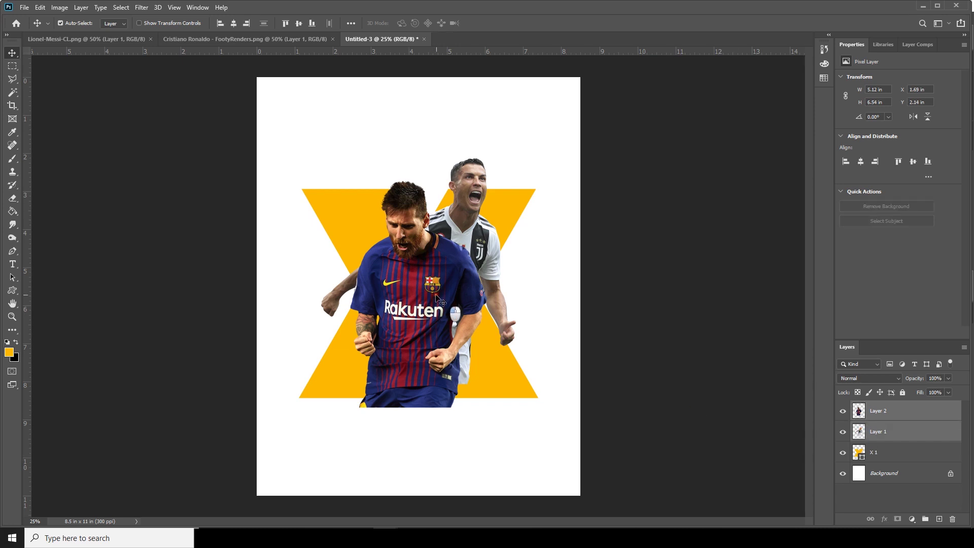
left_click_drag(436, 294, 431, 294)
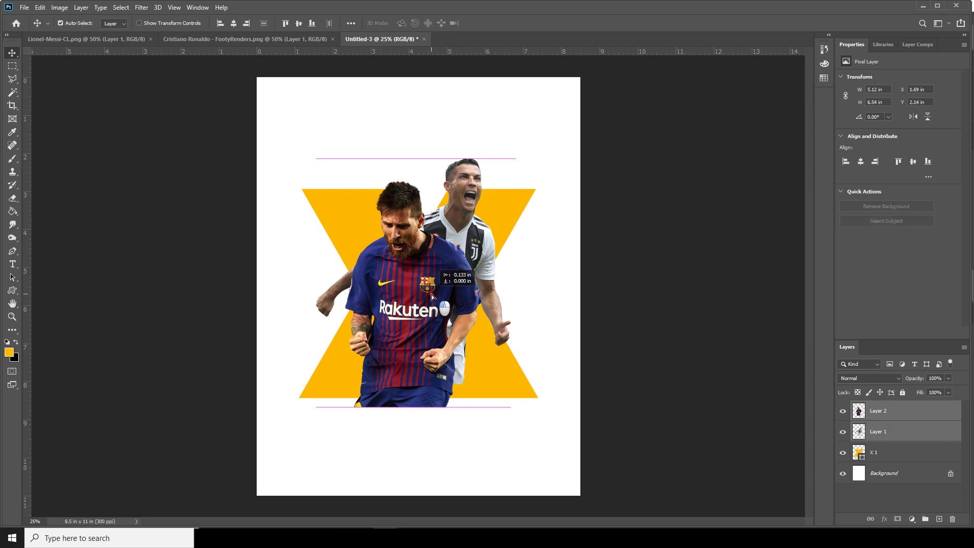
left_click(893, 506)
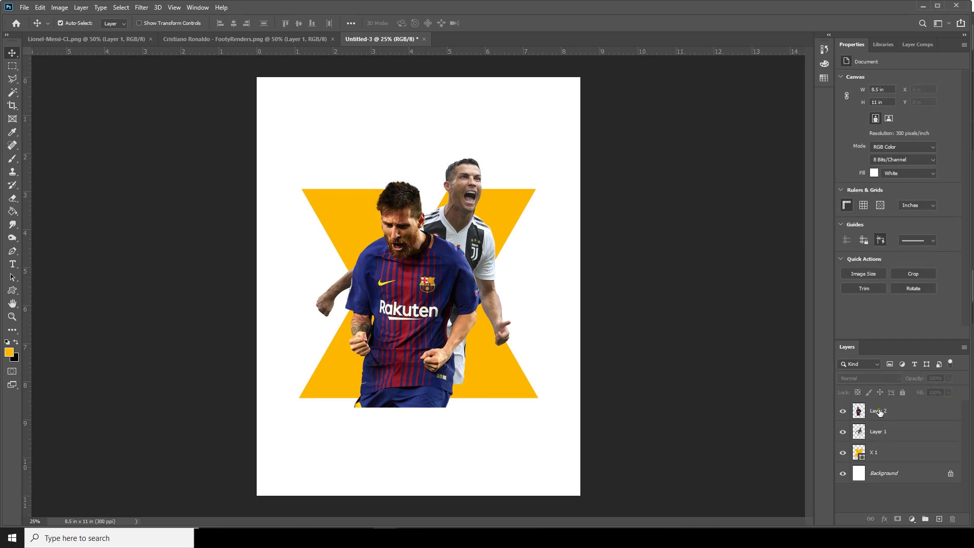
Add a white layer mask to Layer 2 and another to Layer 1
left_click(880, 415)
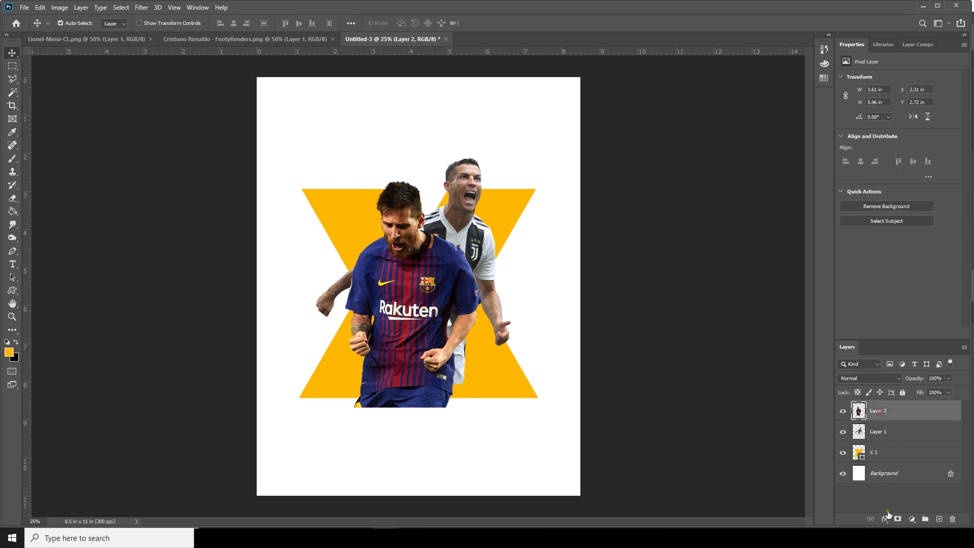
left_click(896, 519)
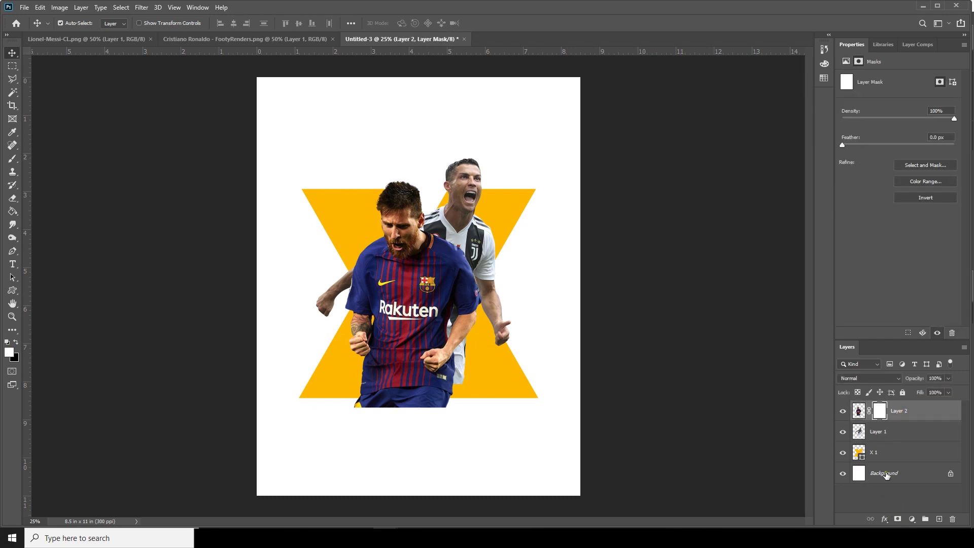
left_click(881, 432)
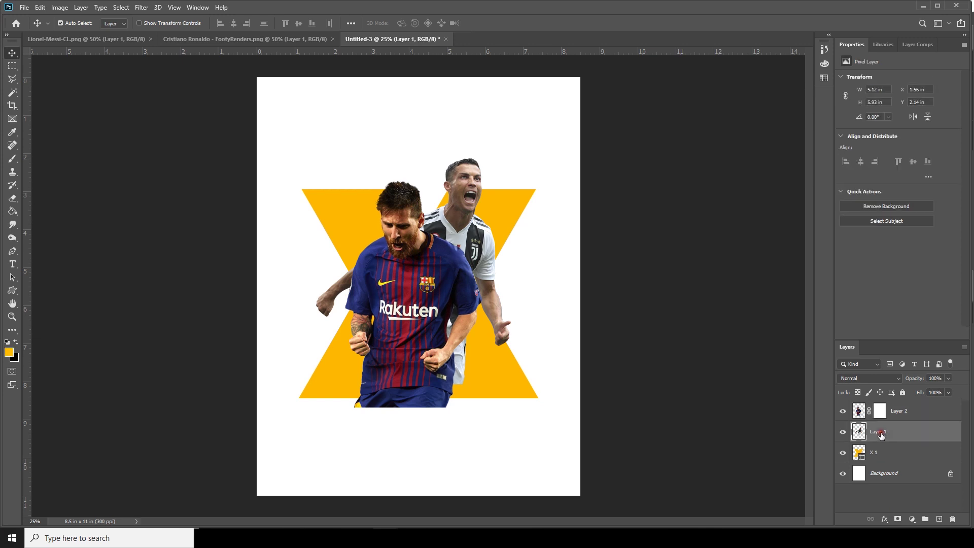
left_click(897, 519)
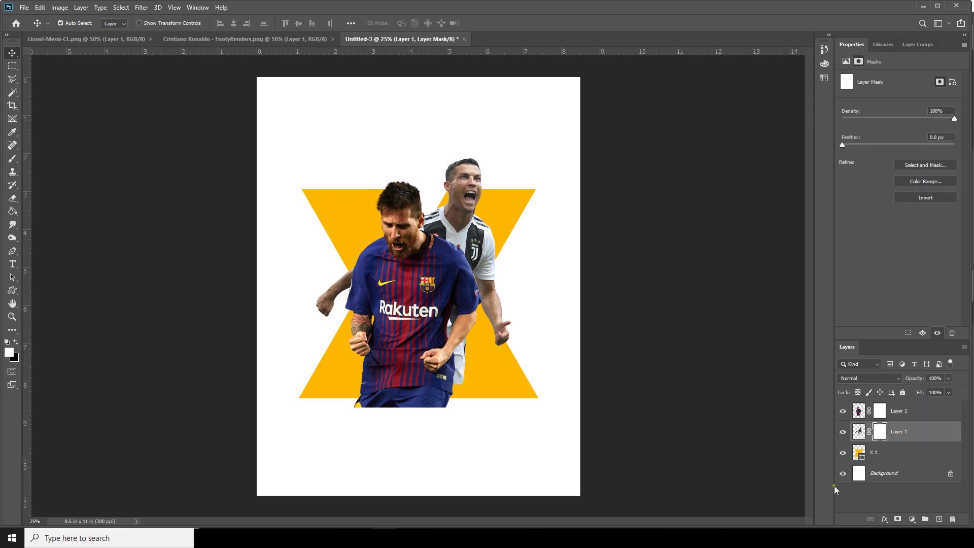
Move the Ronaldo cutout on Layer 1 about 0.27 in left, closer behind Messi
key("x")
right_click(471, 238)
left_click(487, 252)
left_click_drag(479, 248, 469, 249)
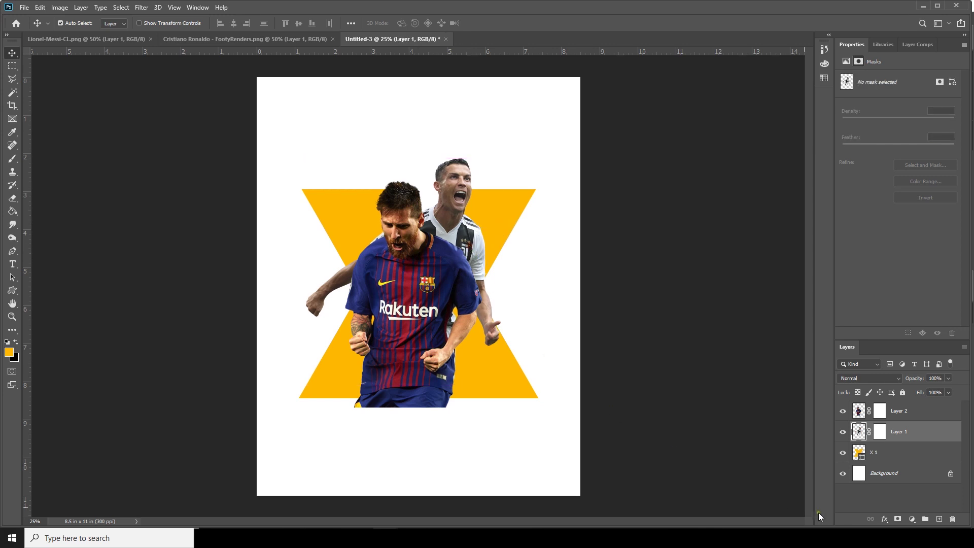
Select everything outside the X and paint black on Layer 2's mask to hide Messi's lower body there
left_click(859, 452, "ctrl")
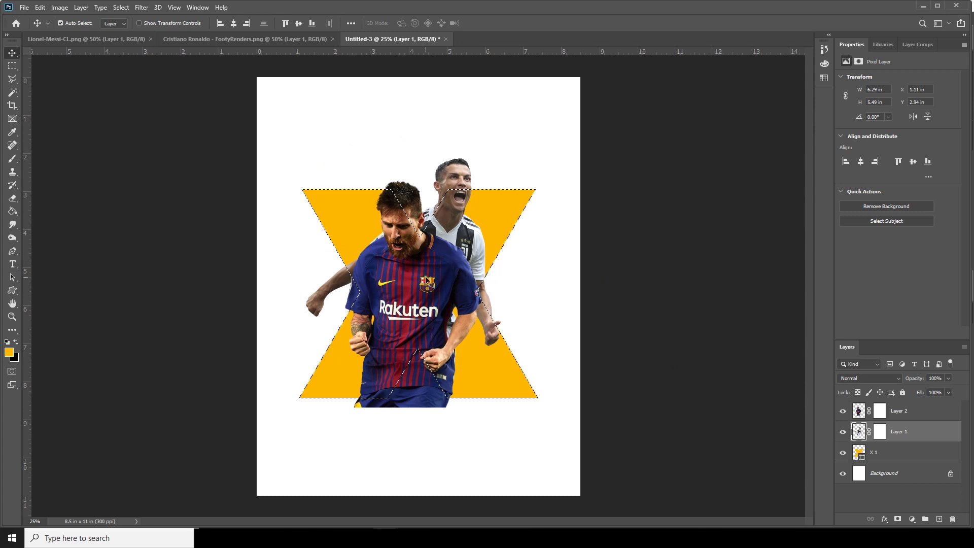
key("ctrl+shift+i")
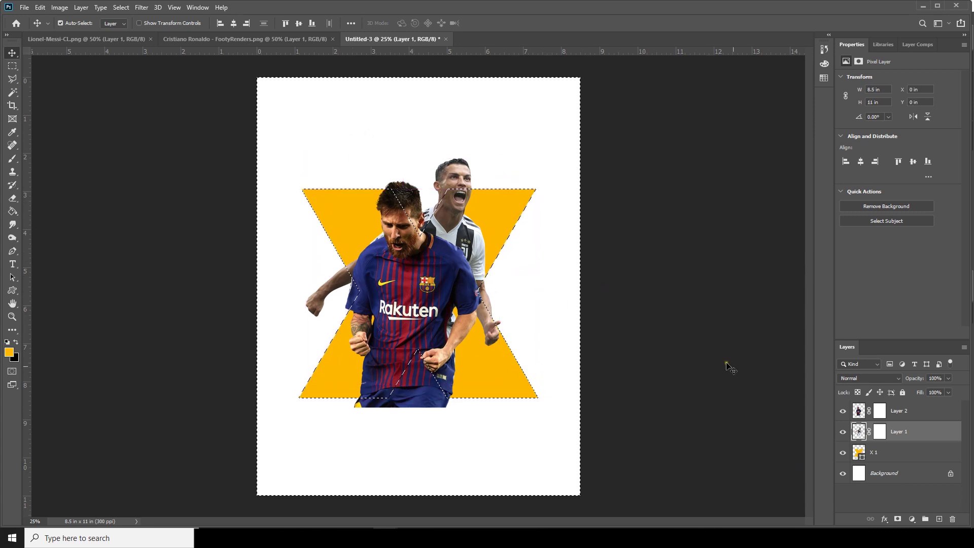
left_click(880, 411)
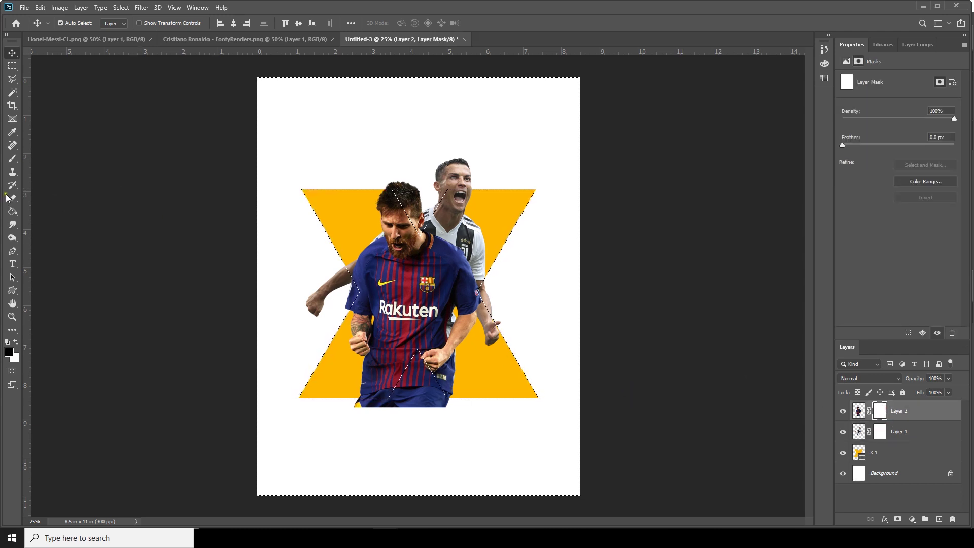
left_click(13, 161)
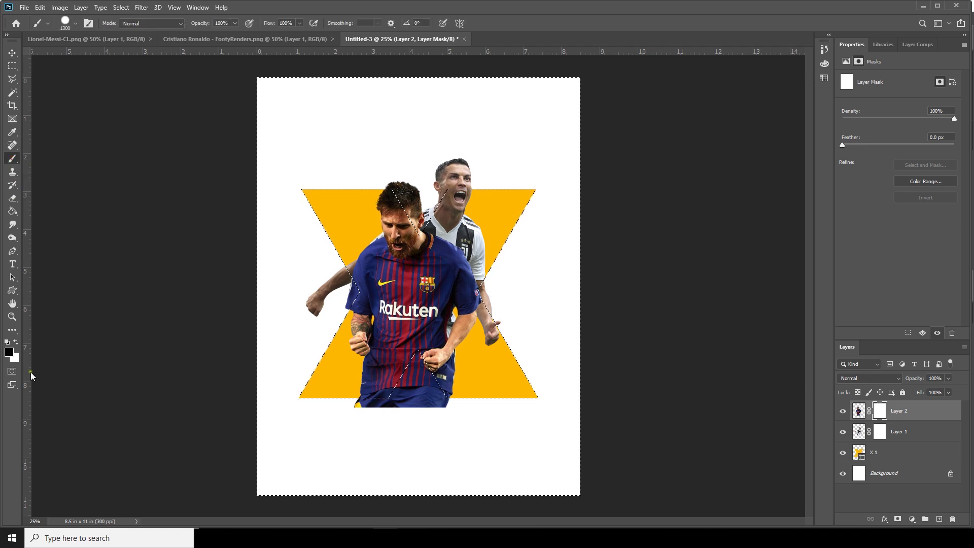
left_click(9, 352)
left_click(802, 206)
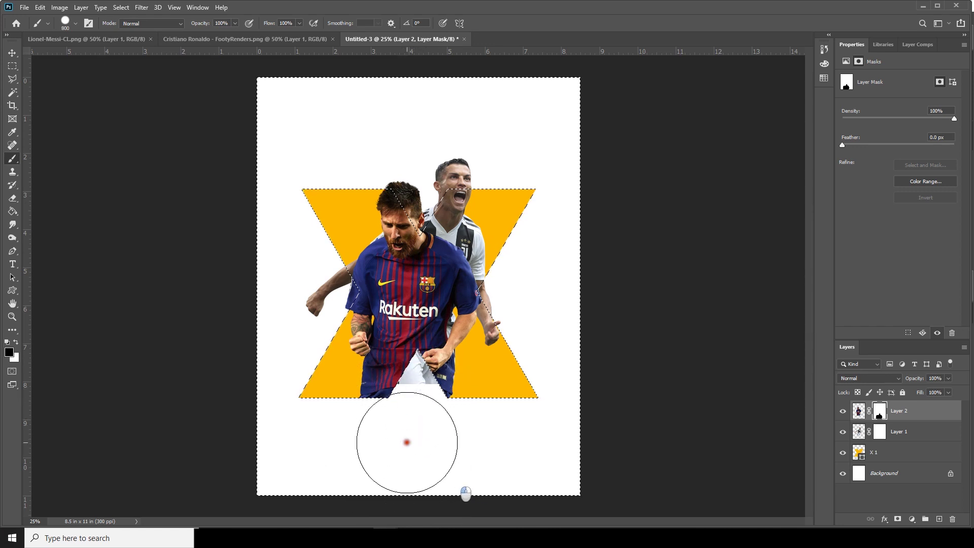
Paint black on Layer 1's mask to hide Ronaldo's shorts below the X's notch, and clear the selection
left_click(881, 432)
mouse_move(435, 428)
left_mouse_down()
mouse_move(413, 414)
mouse_move(420, 380)
left_mouse_up()
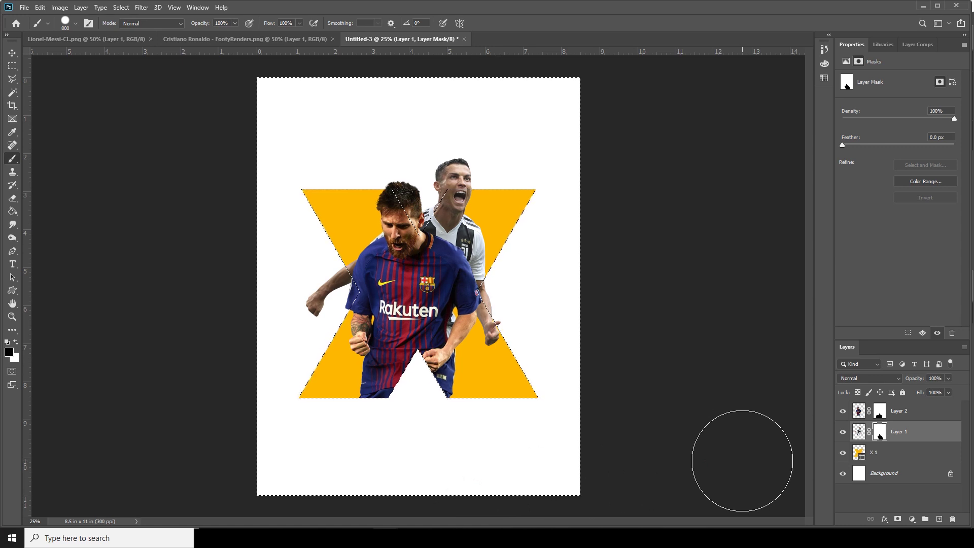
key("ctrl+d")
key("ctrl+plus")
key("ctrl+plus")
key("ctrl+minus")
key("ctrl+minus")
key("ctrl+plus")
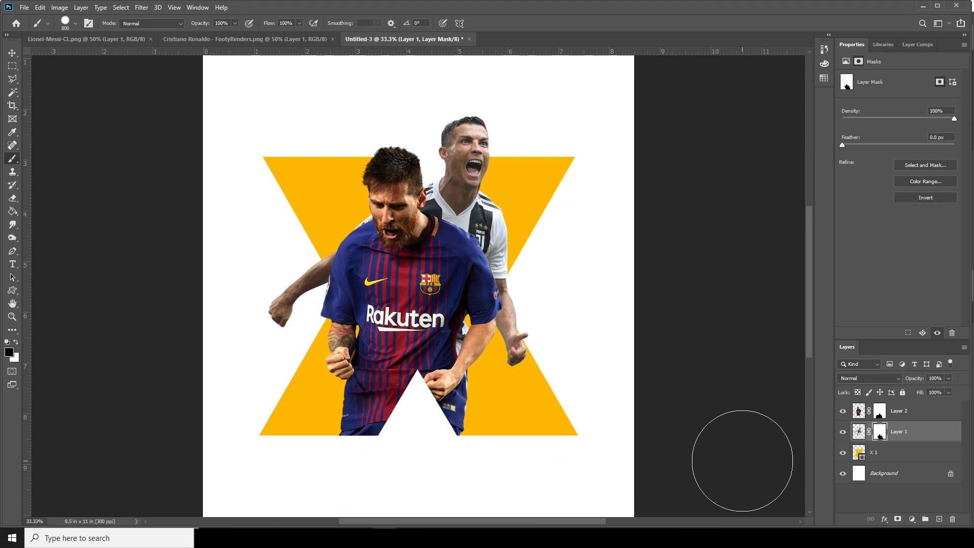
key("ctrl+minus")
Fill the Background layer with a dark charcoal colour sampled from Ronaldo's black jersey stripe using the Paint Bucket
left_click(884, 473)
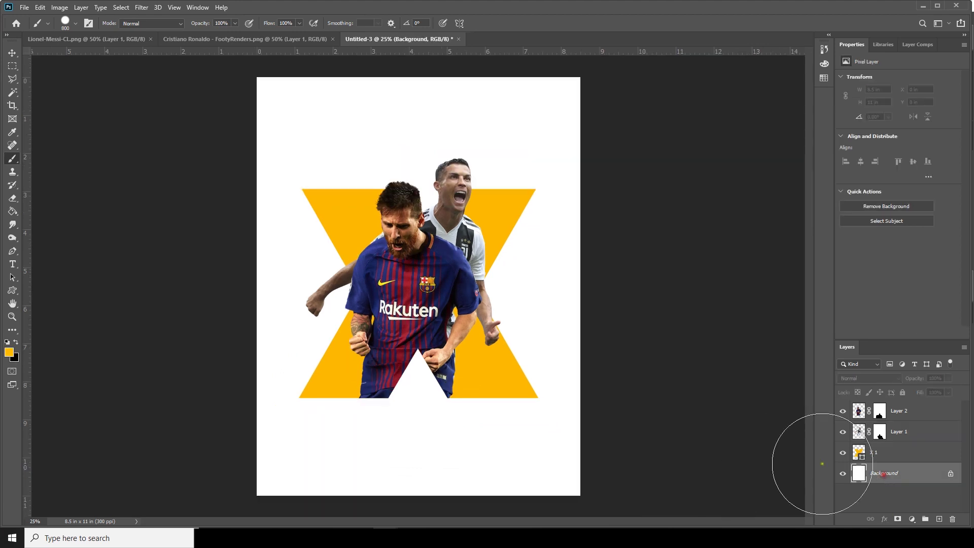
left_click(9, 352)
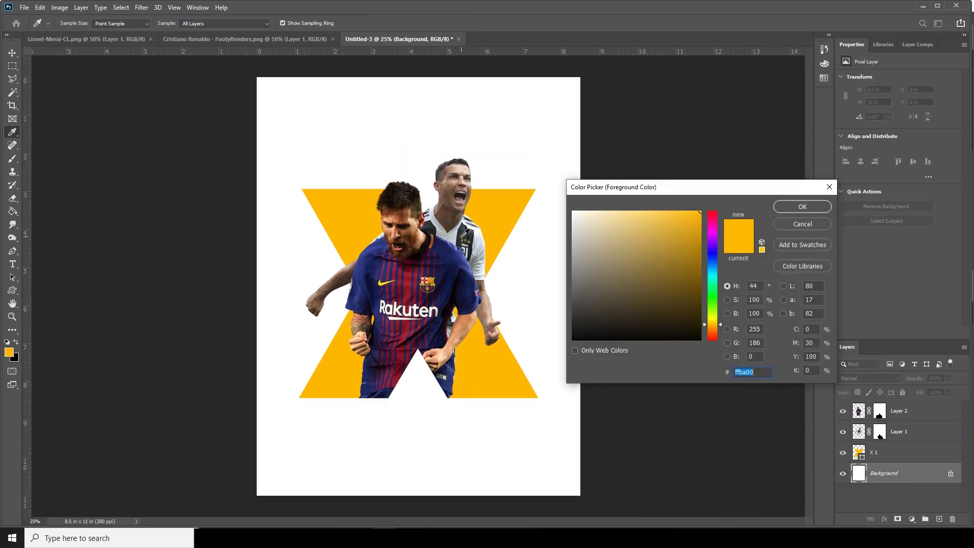
left_click(472, 250)
left_click(789, 208)
key("b")
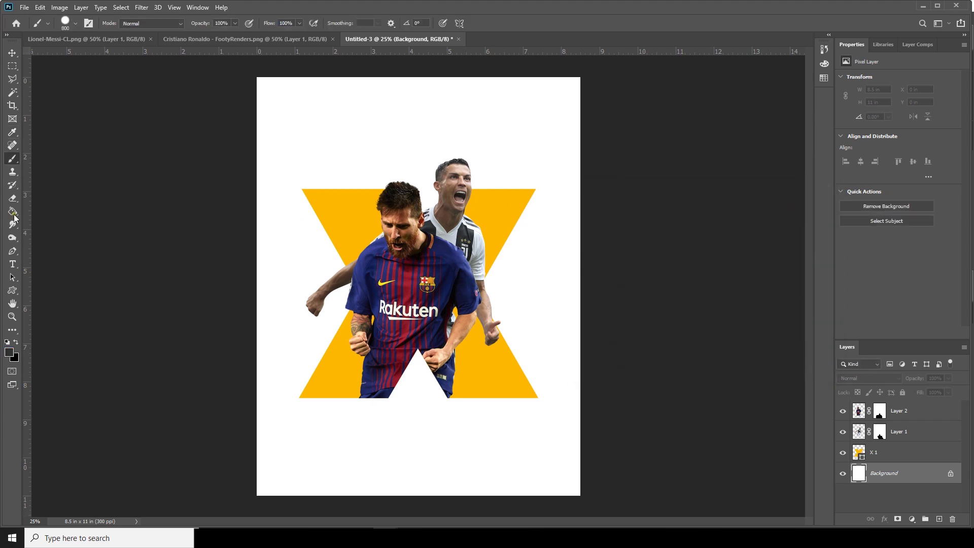
left_click(13, 213)
left_click(303, 211)
left_click(12, 53)
key("ctrl+plus")
key("ctrl+minus")
key("ctrl+minus")
key("ctrl+minus")
key("ctrl+plus")
key("ctrl+plus")
key("ctrl+plus")
key("ctrl+minus")
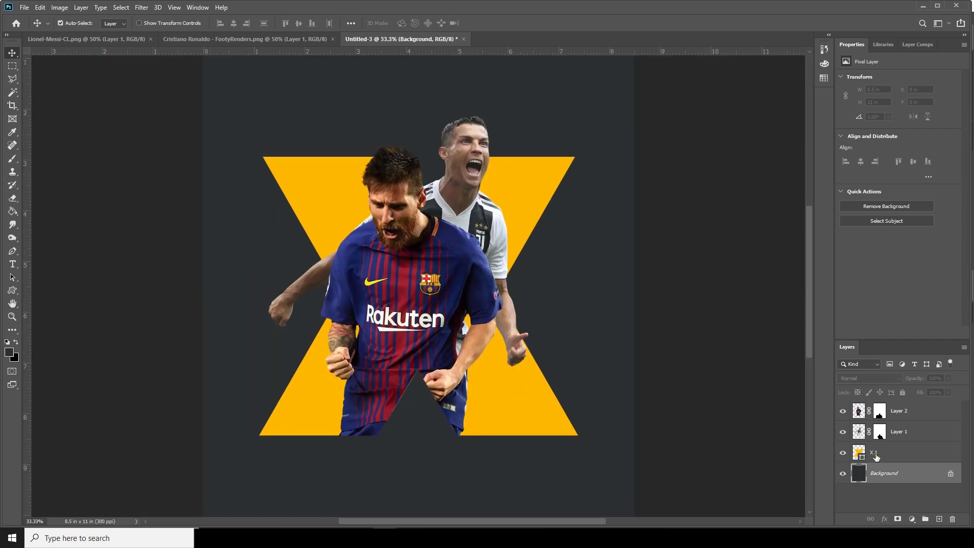
Open the Camera Raw Filter on Layer 1's Ronaldo image and set Clarity to +100, Shadows to +72 and Highlights to -98
left_click(858, 432)
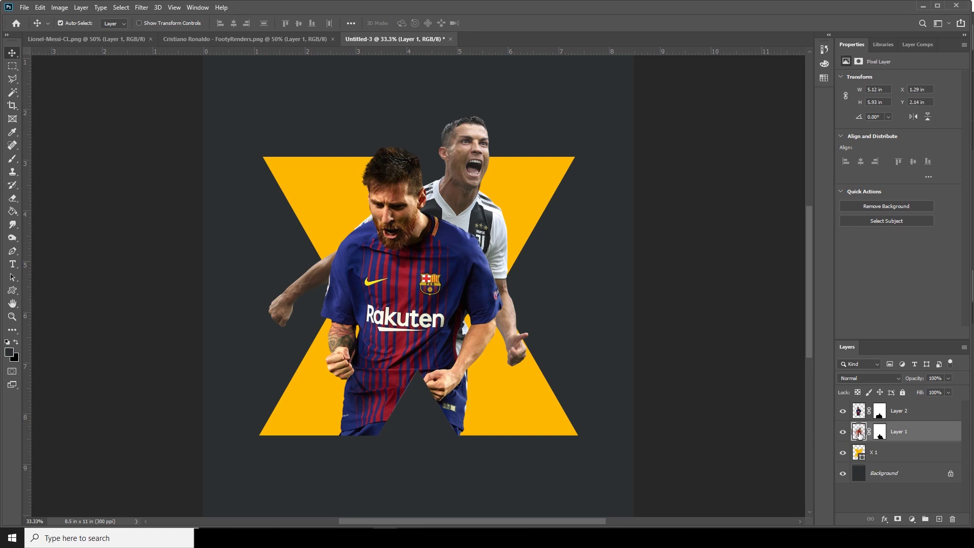
left_click(141, 8)
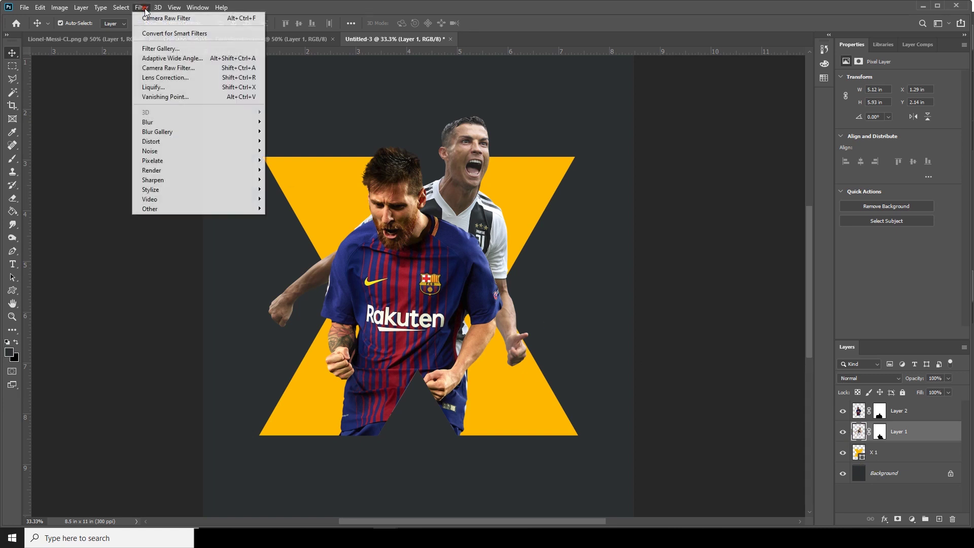
left_click(169, 68)
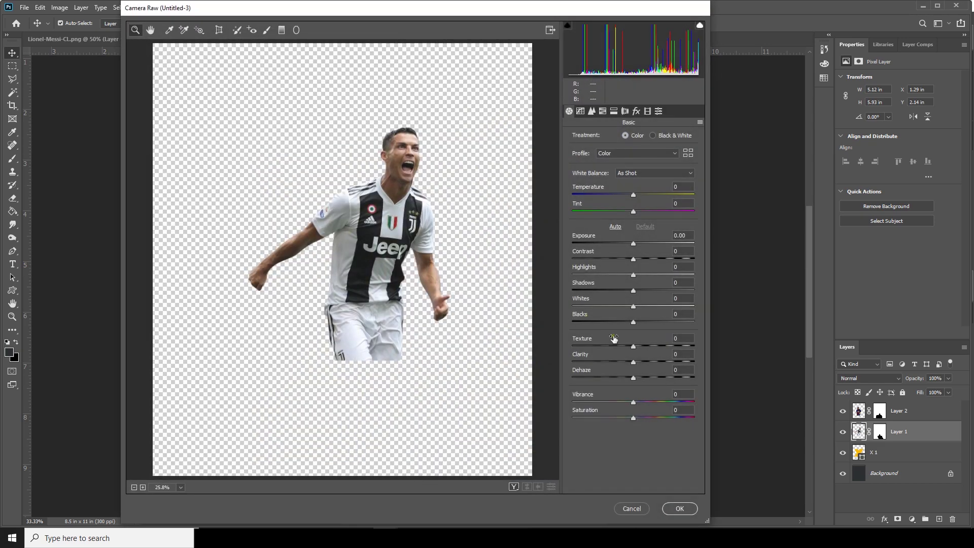
left_click_drag(633, 361, 704, 361)
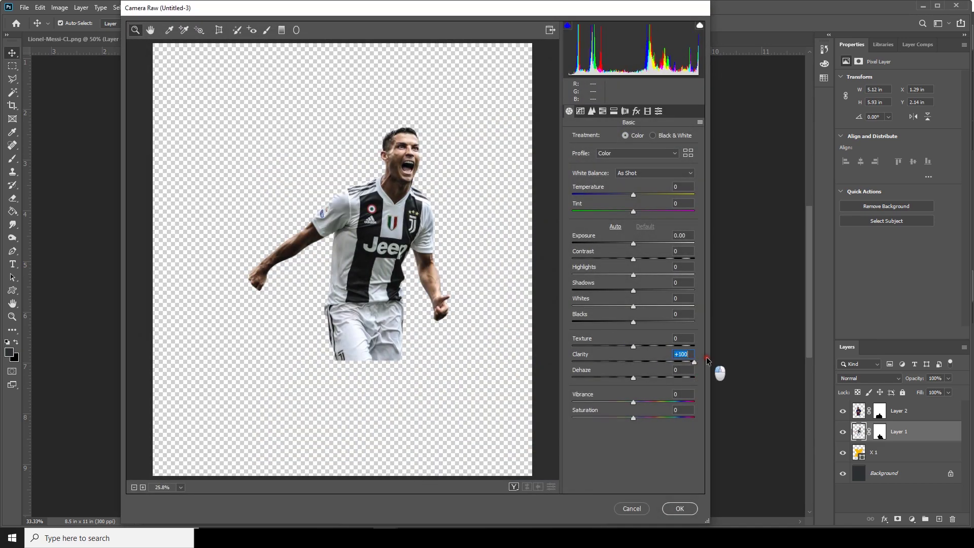
left_click_drag(654, 291, 576, 289)
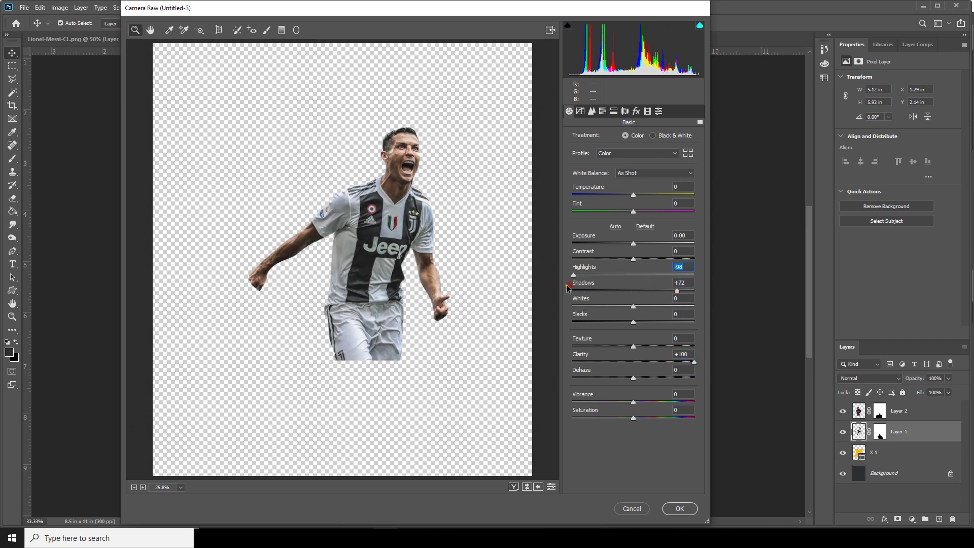
Set Ronaldo's Reds, Oranges and Yellows saturation to -100, with sharpening Amount 10 and noise reduction Luminance 14
left_click(602, 111)
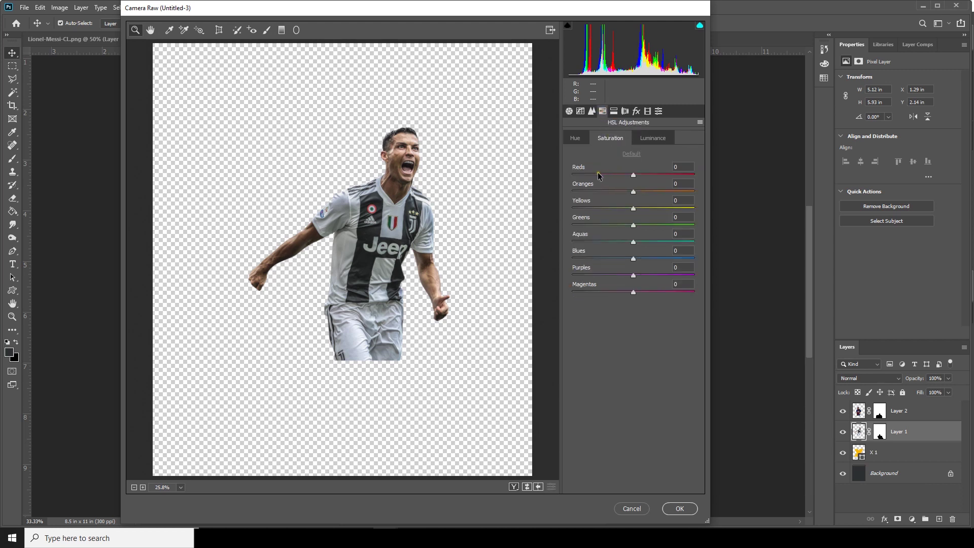
left_click_drag(594, 173, 572, 218)
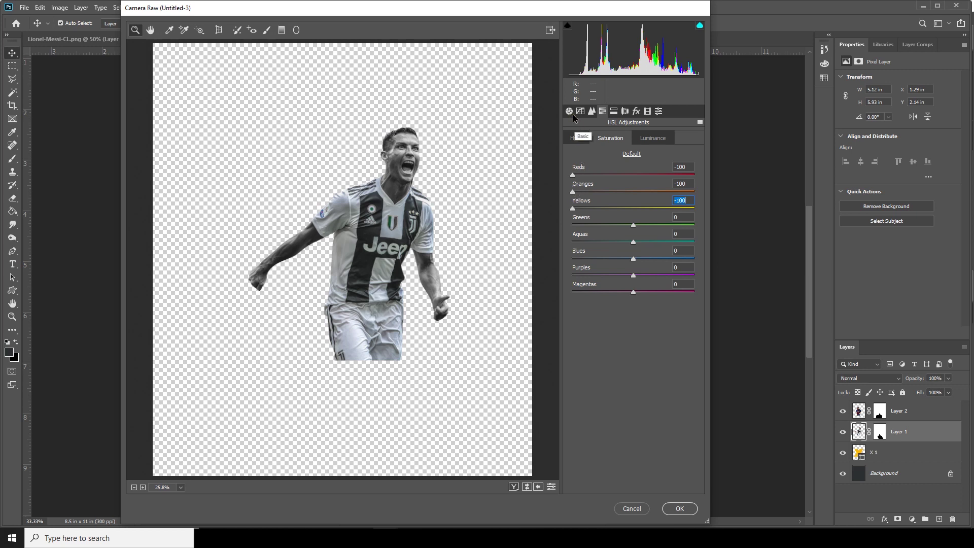
left_click(591, 112)
left_click(576, 152)
left_click_drag(577, 152, 580, 153)
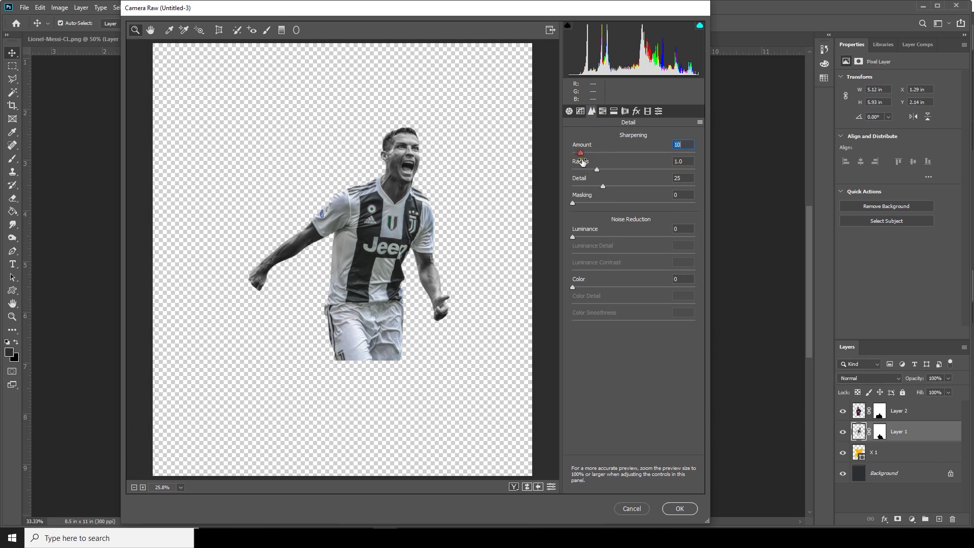
left_click(592, 236)
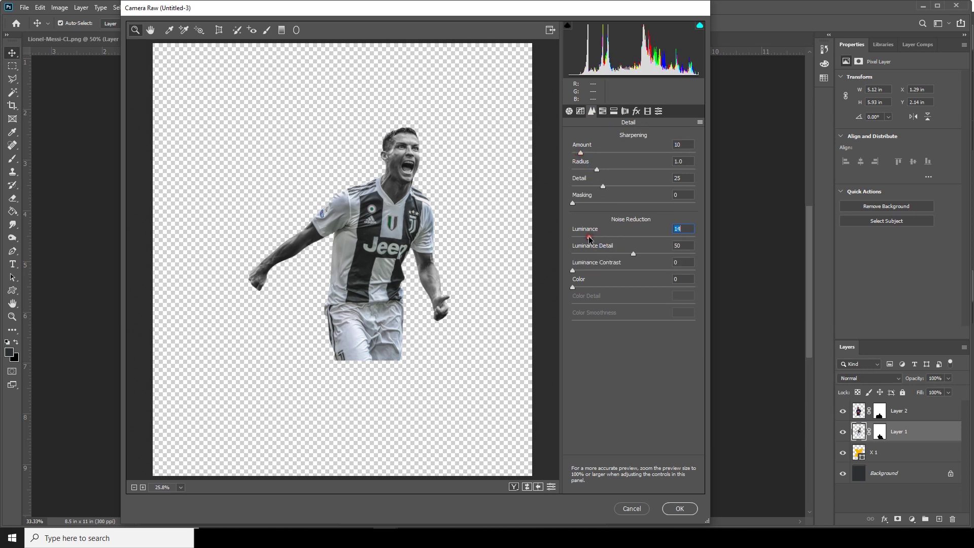
Set Ronaldo's Exposure to +0.15 and apply the Camera Raw Filter to Layer 1
left_click(569, 111)
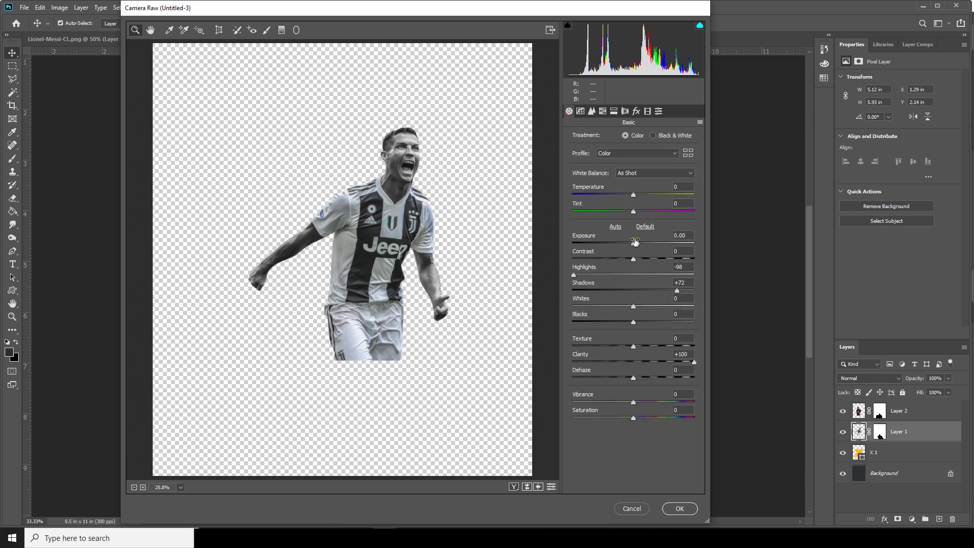
left_click_drag(634, 242, 636, 243)
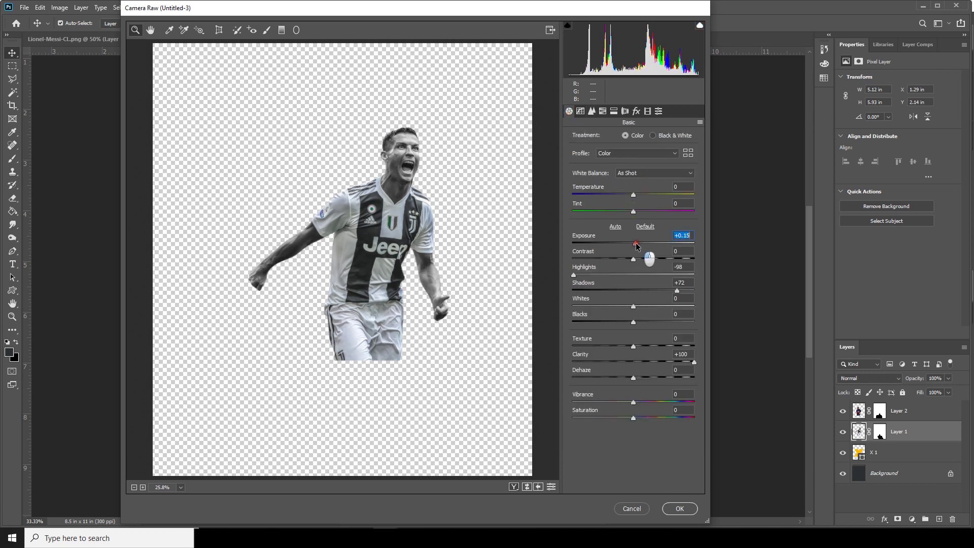
left_click(682, 508)
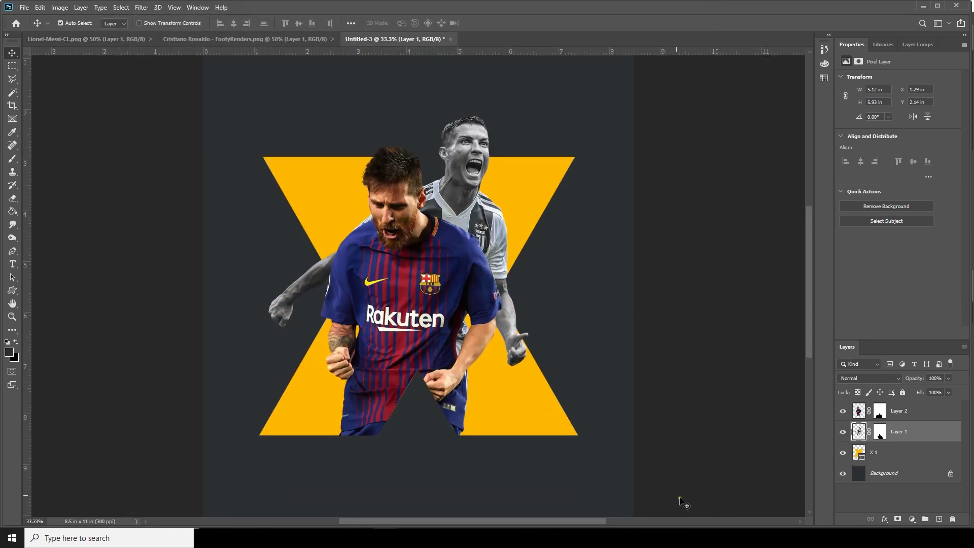
key("ctrl")
Open the Camera Raw Filter on Layer 2's Messi image and set Exposure +0.30, Highlights -100, Shadows +100 and Clarity +100
left_click(859, 412)
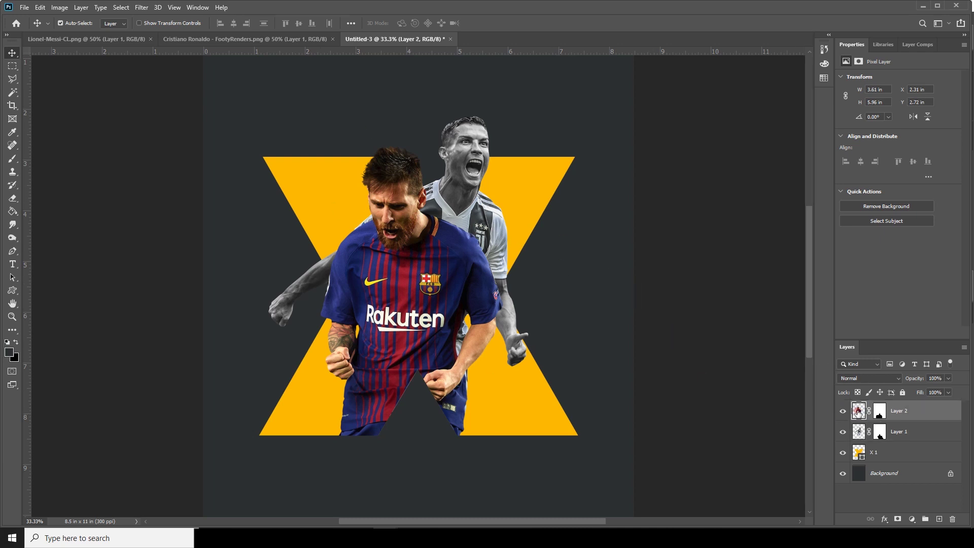
left_click(141, 7)
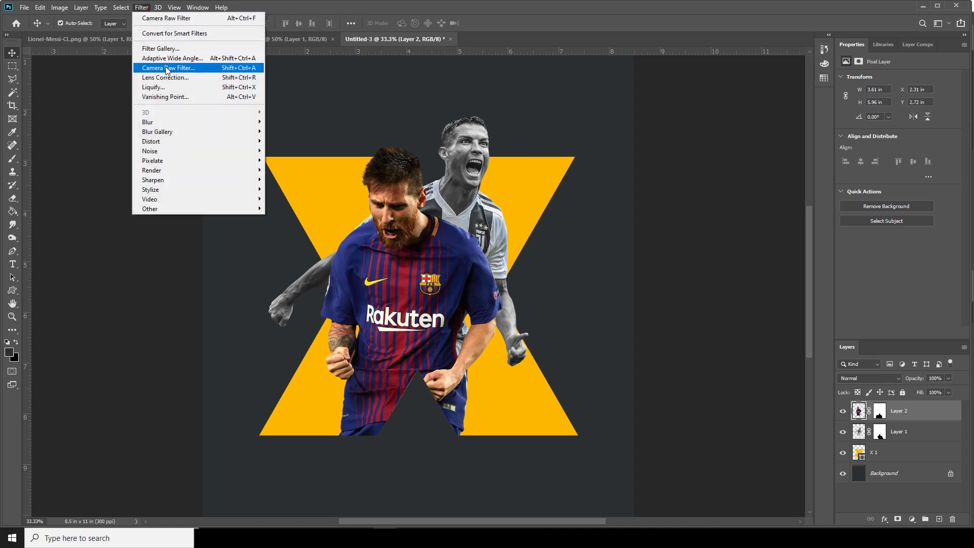
left_click(167, 69)
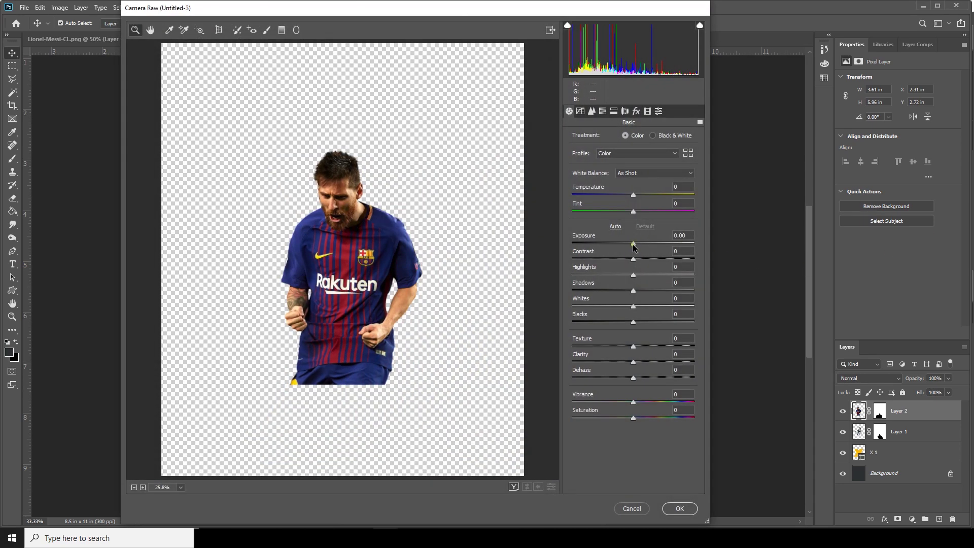
left_click_drag(634, 244, 637, 245)
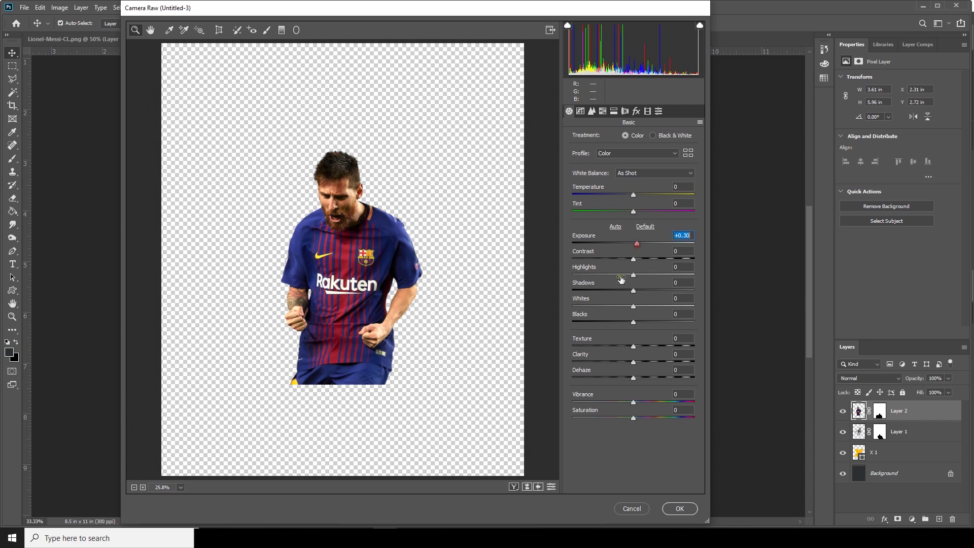
left_click_drag(590, 275, 511, 275)
left_click_drag(633, 290, 733, 287)
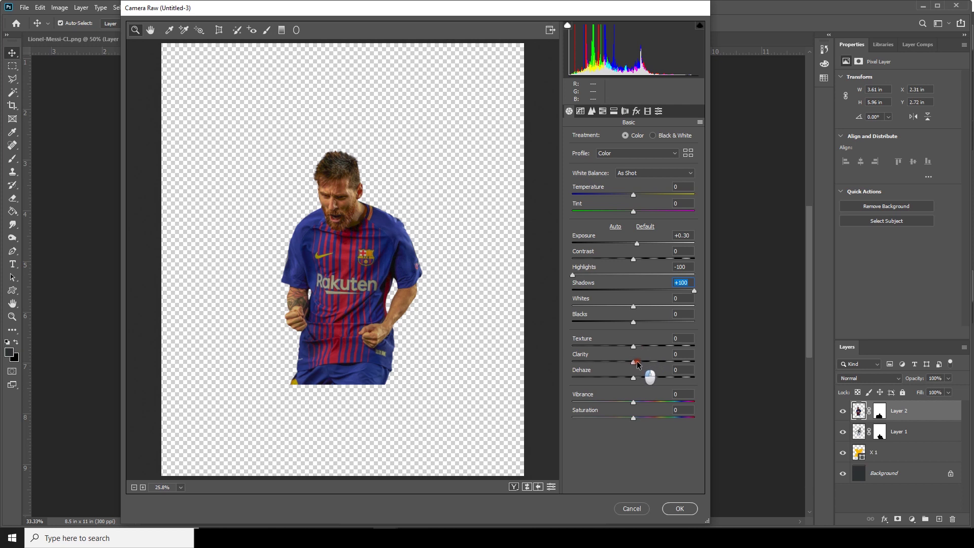
left_click_drag(638, 362, 710, 364)
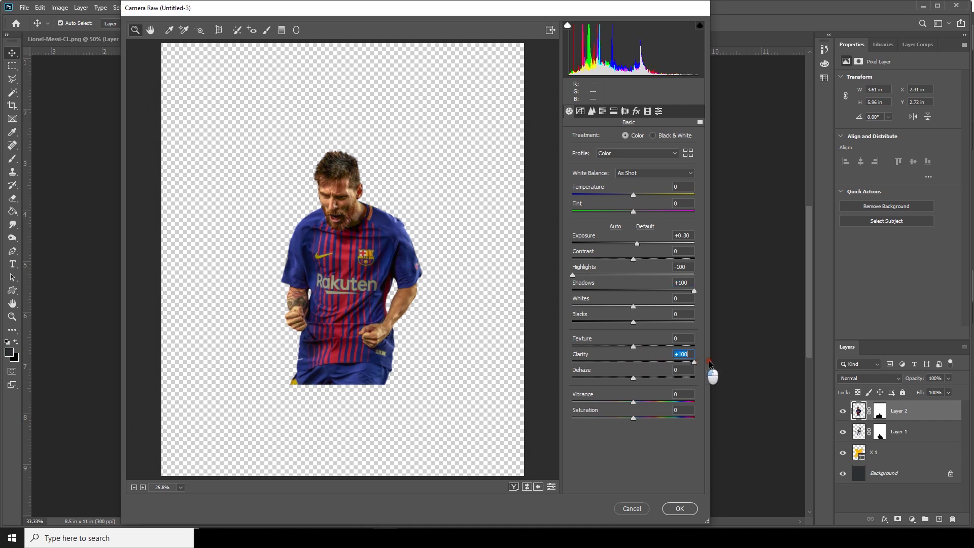
Set Messi's Oranges and Yellows saturation to -100 and reduce the Reds strongly, keeping a faint red in the jersey stripes
left_click(603, 111)
left_click_drag(597, 175, 516, 181)
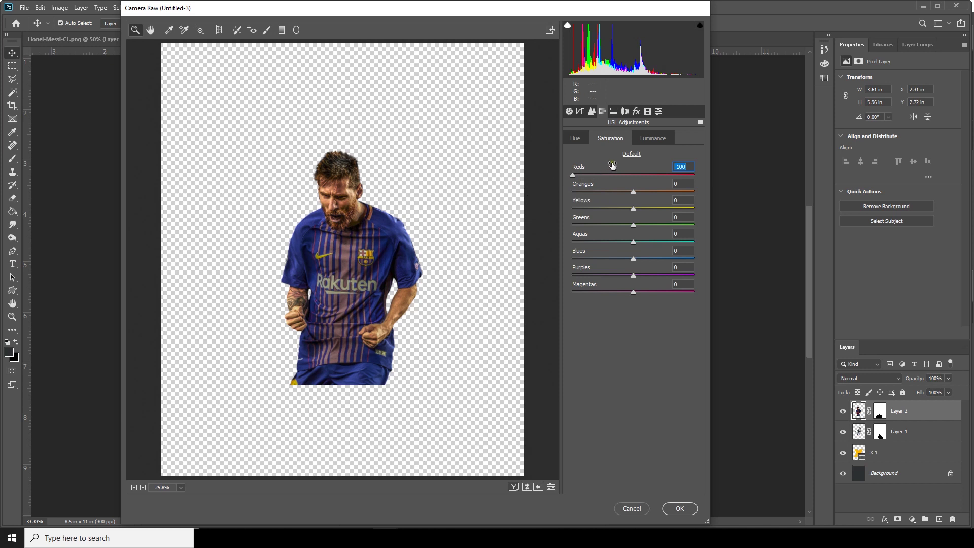
left_click_drag(604, 192, 561, 196)
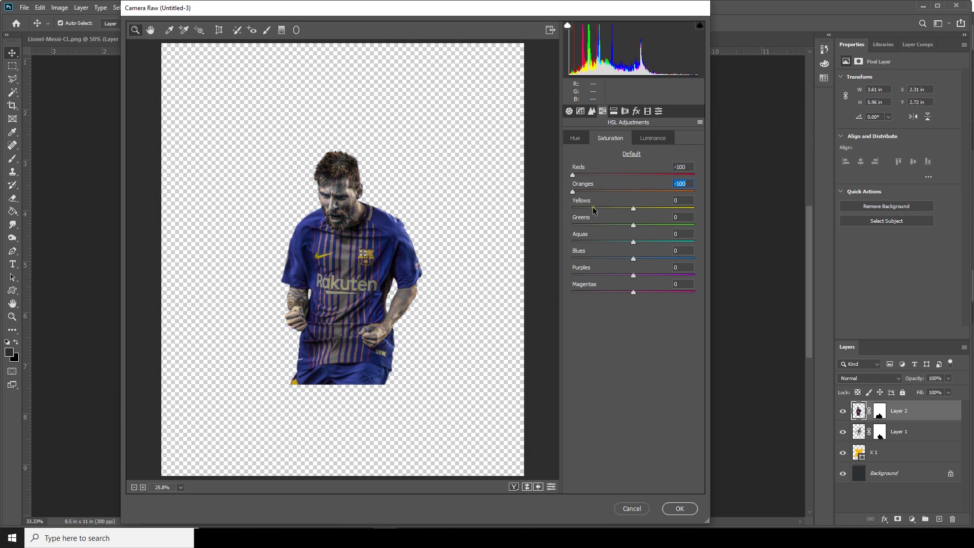
left_click_drag(592, 208, 572, 209)
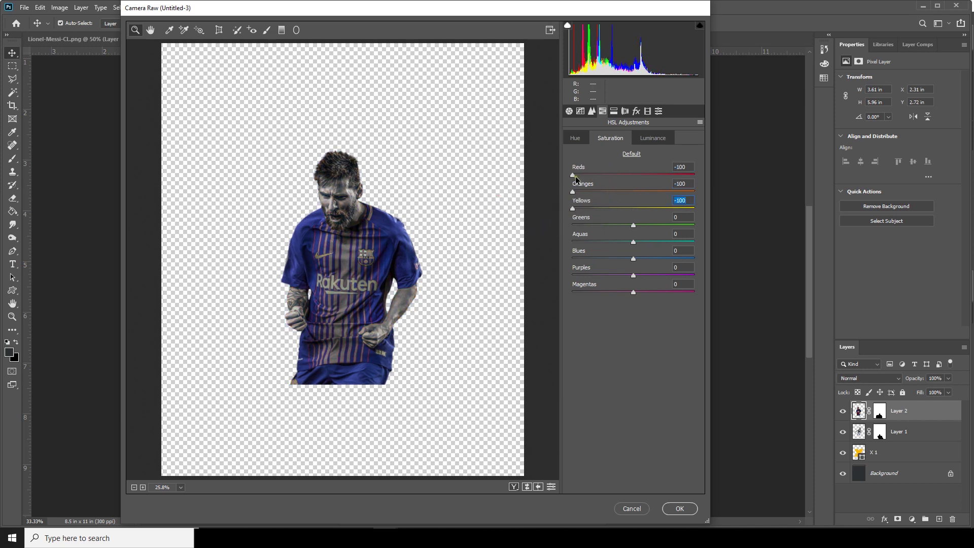
left_click_drag(573, 174, 592, 172)
Set Messi's noise reduction Luminance to 17 and sharpening Amount to 23, and apply the Camera Raw Filter to Layer 2
left_click(590, 112)
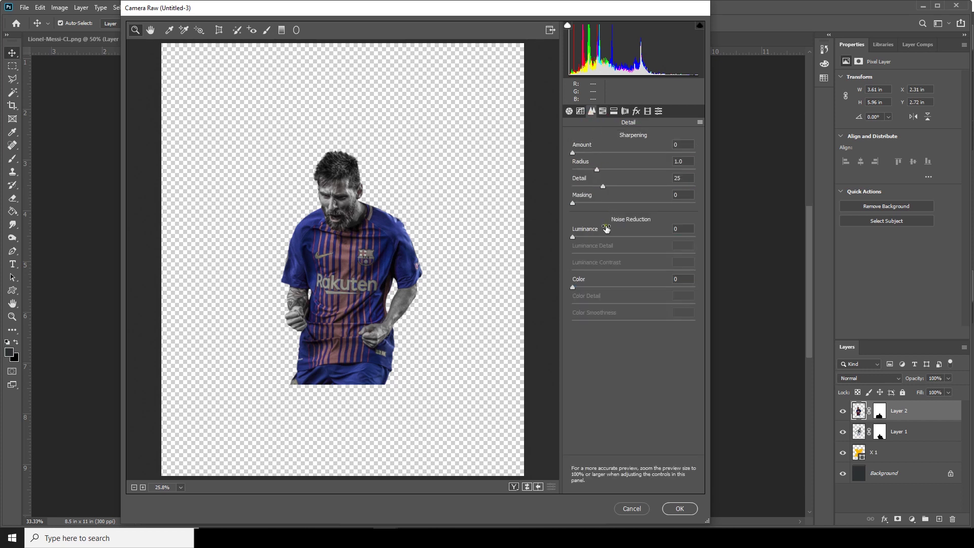
left_click(589, 237)
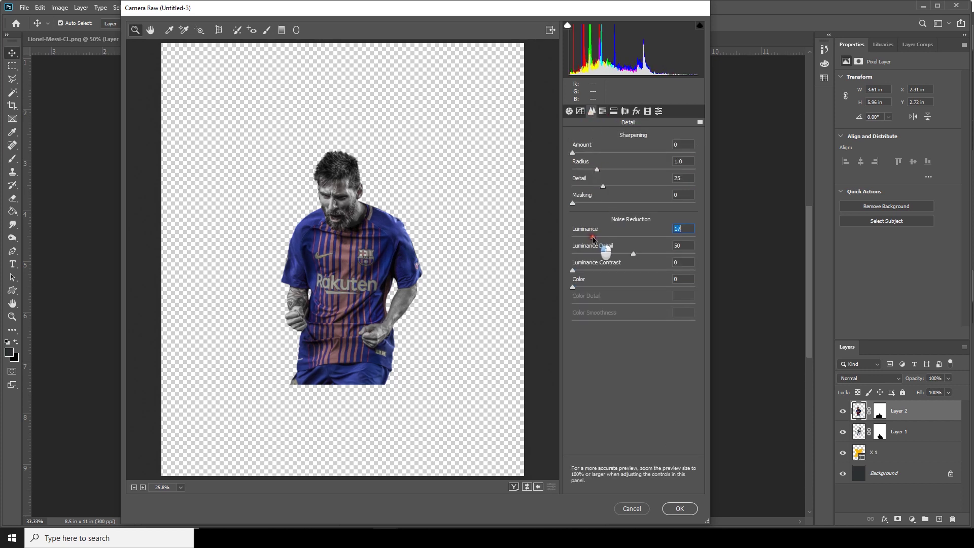
left_click(590, 152)
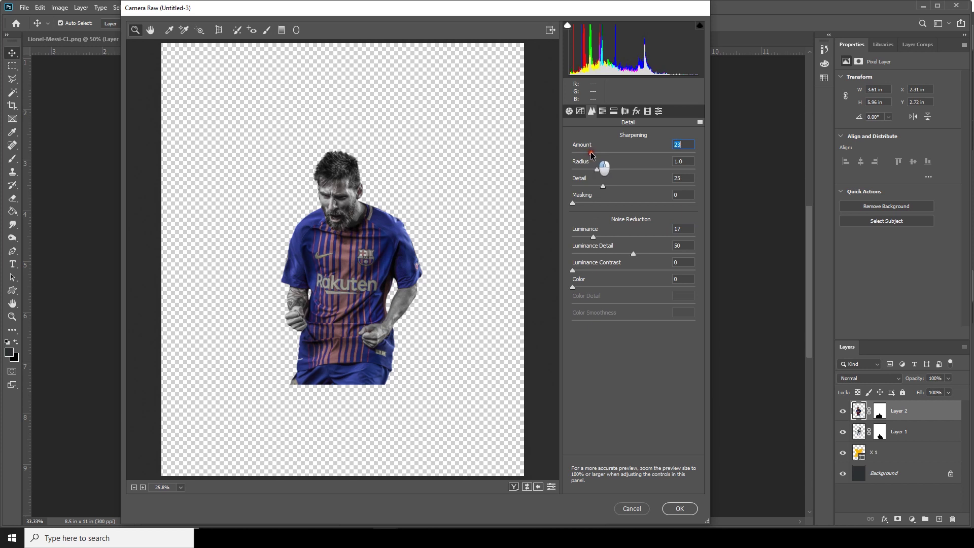
left_click(671, 508)
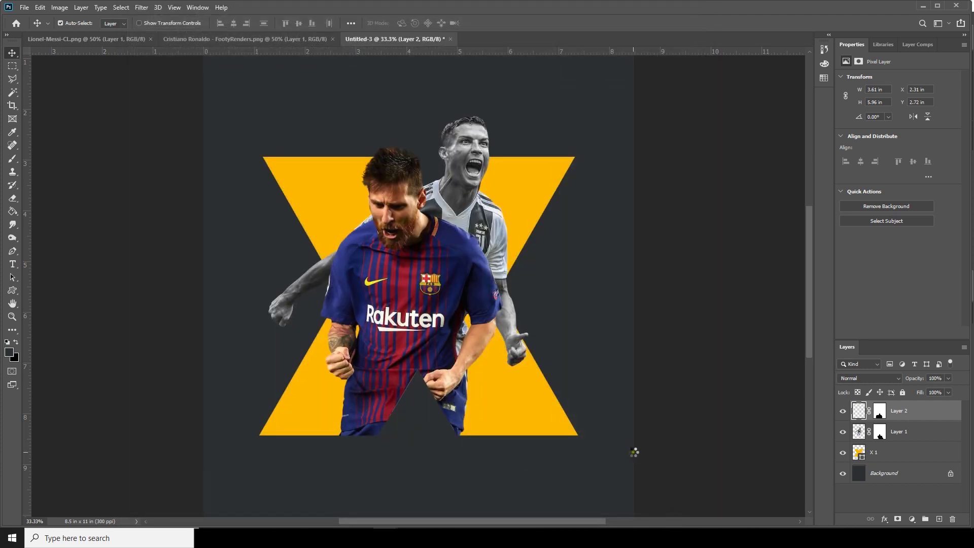
Add a white layer mask to the yellow X 1 shape layer
key("ctrl+minus")
key("ctrl+minus")
key("ctrl+plus")
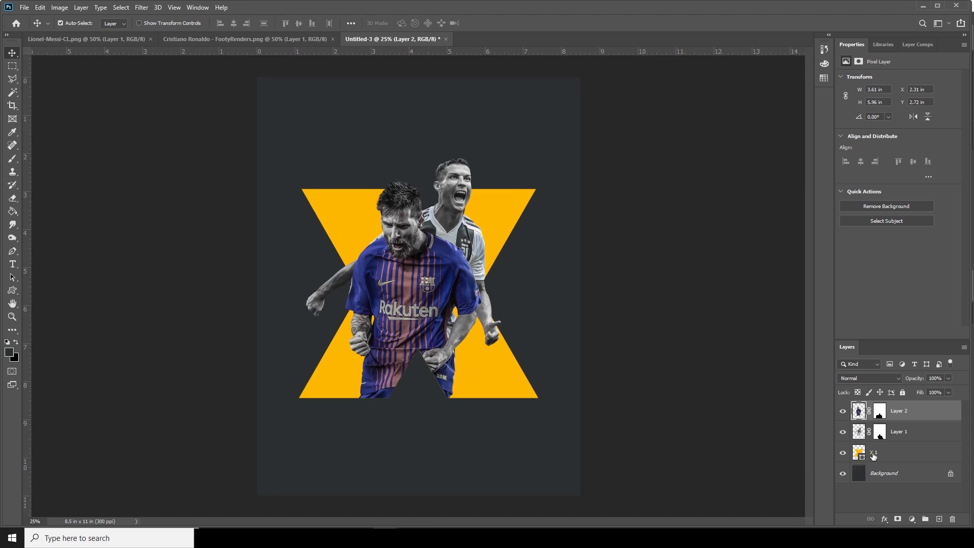
left_click(873, 456)
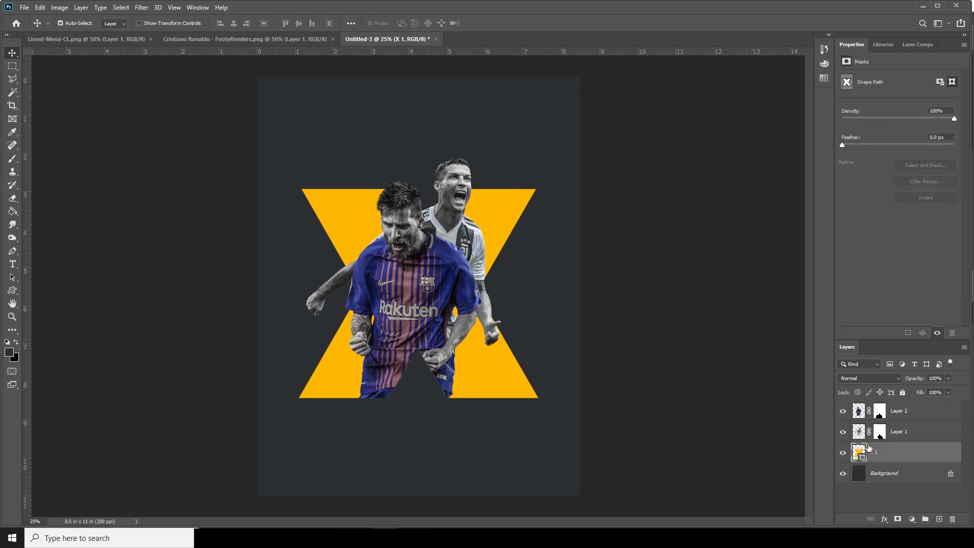
left_click(896, 520)
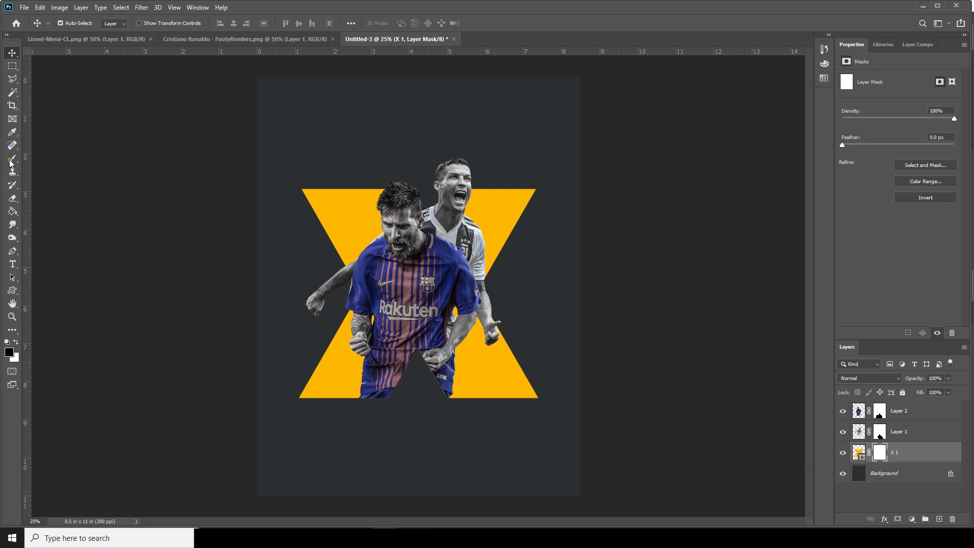
Choose the Brush tool with the e13 brush from the windyparticels_2 folder at 3200 px
left_click(11, 160)
left_click(76, 23)
mouse_move(198, 211)
left_mouse_down()
mouse_move(202, 201)
mouse_move(191, 467)
mouse_move(206, 285)
left_mouse_up()
left_click(20, 359)
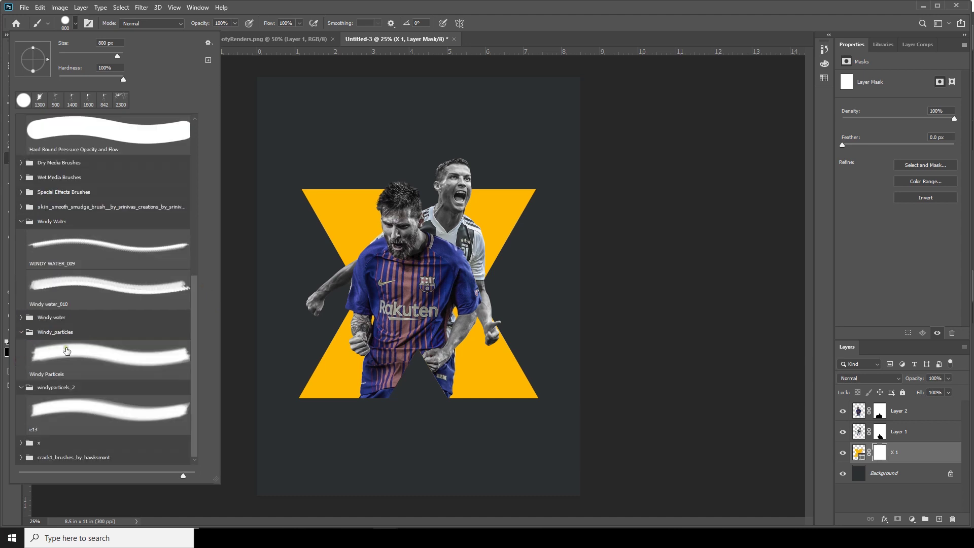
left_click(105, 417)
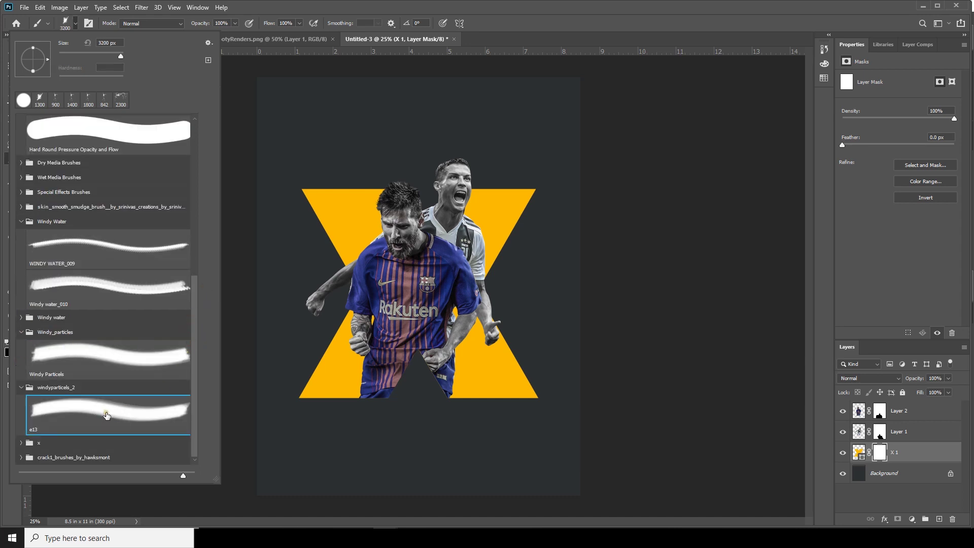
Stamp black with the particle brush on X 1's mask around the X's outer corners to fade them into smoky texture
left_click(880, 453)
left_click(263, 456)
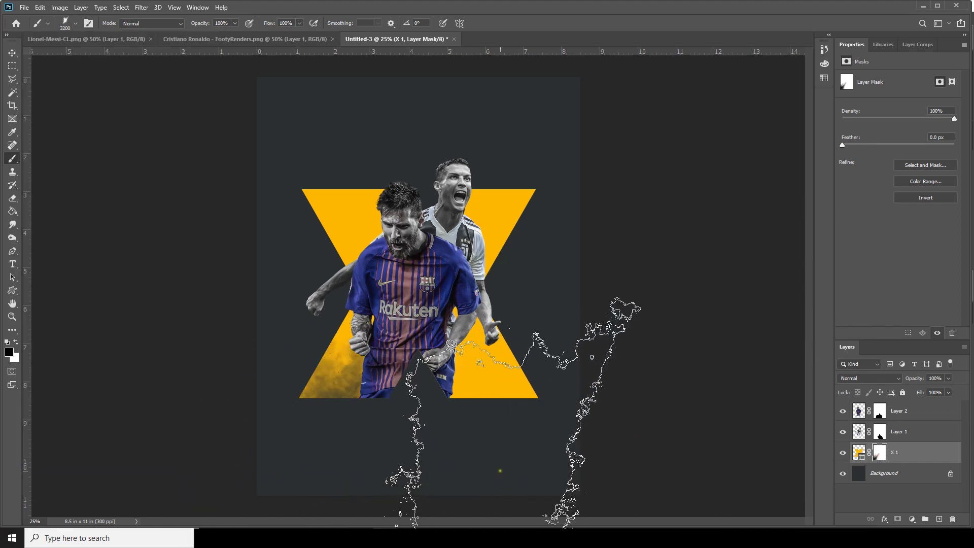
left_click(583, 124)
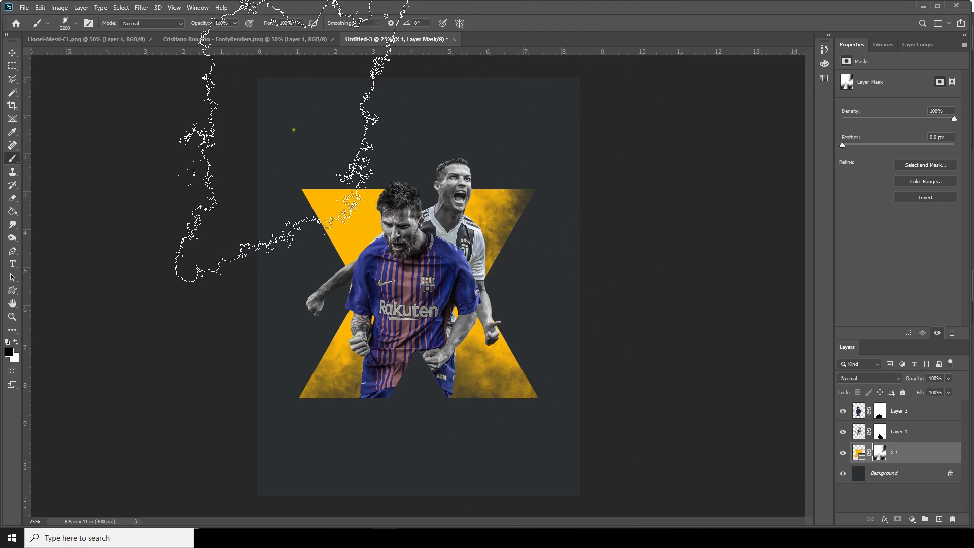
left_click(217, 368)
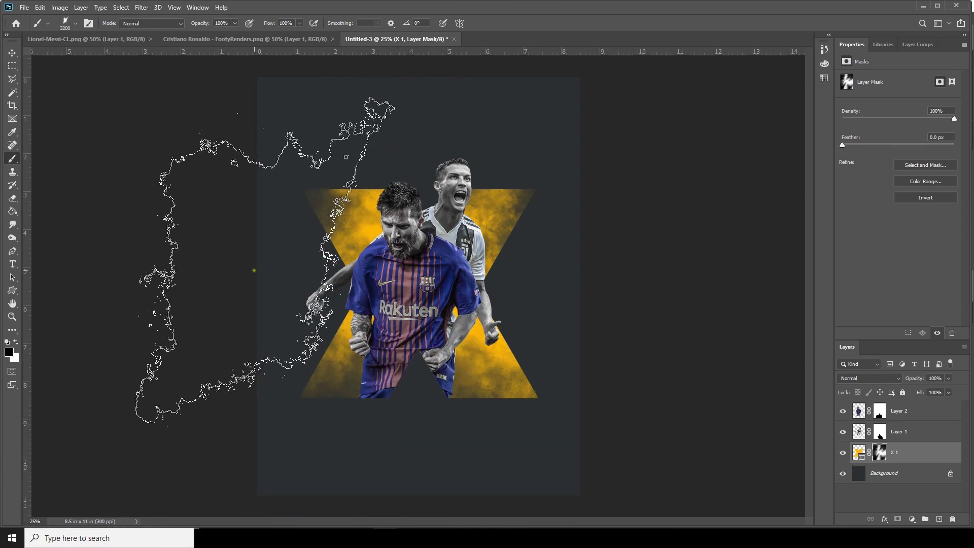
left_click(289, 267)
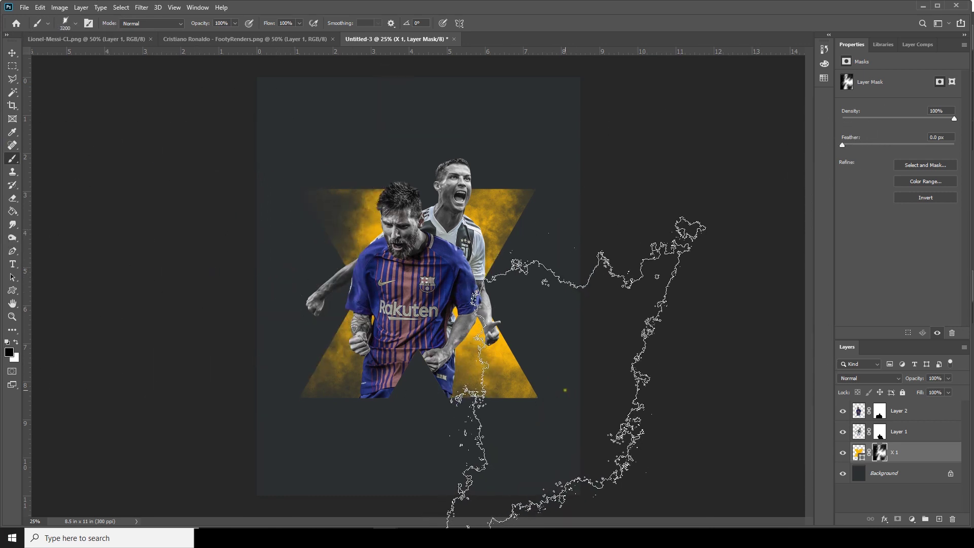
left_click(565, 390)
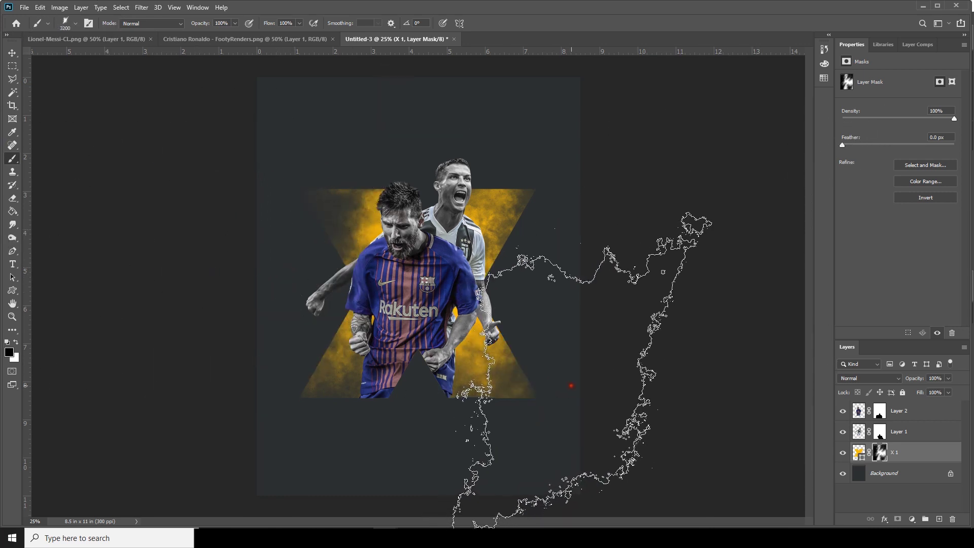
Leave brushing the X mask and create a new empty layer directly above the Background, below the X 1 layer
left_click(12, 52)
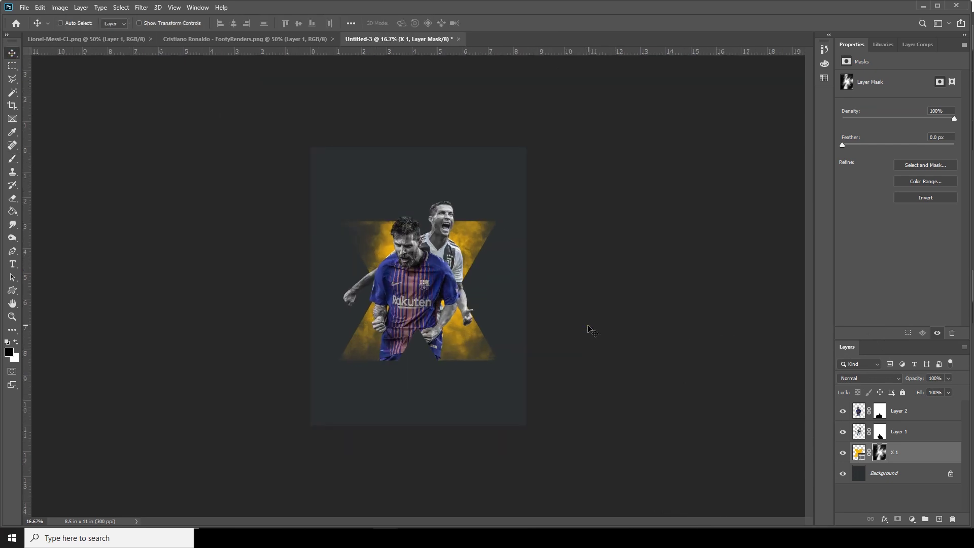
left_click(875, 474)
left_click(898, 451)
left_click(892, 476)
left_click(938, 519)
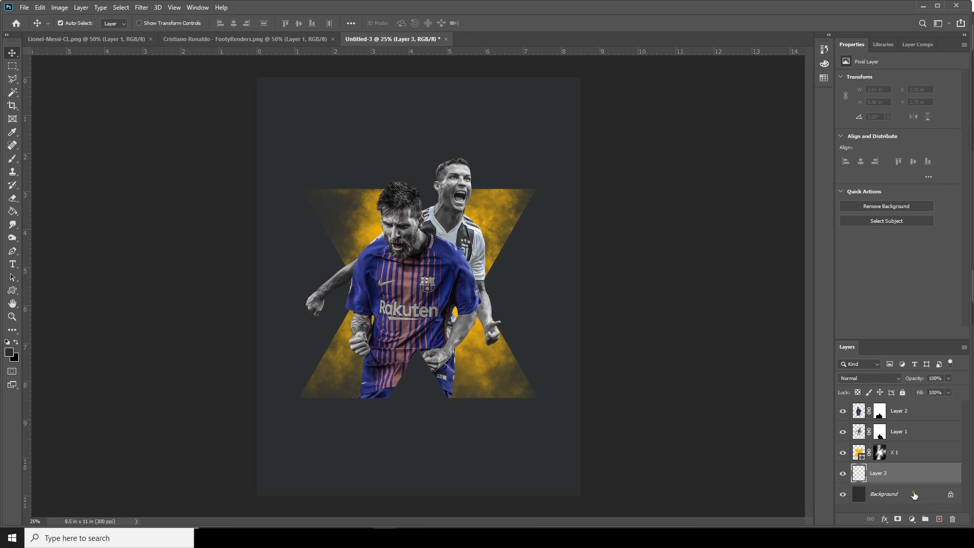
Set the foreground color to white (ffffff)
left_click(10, 354)
left_click_drag(600, 287, 563, 228)
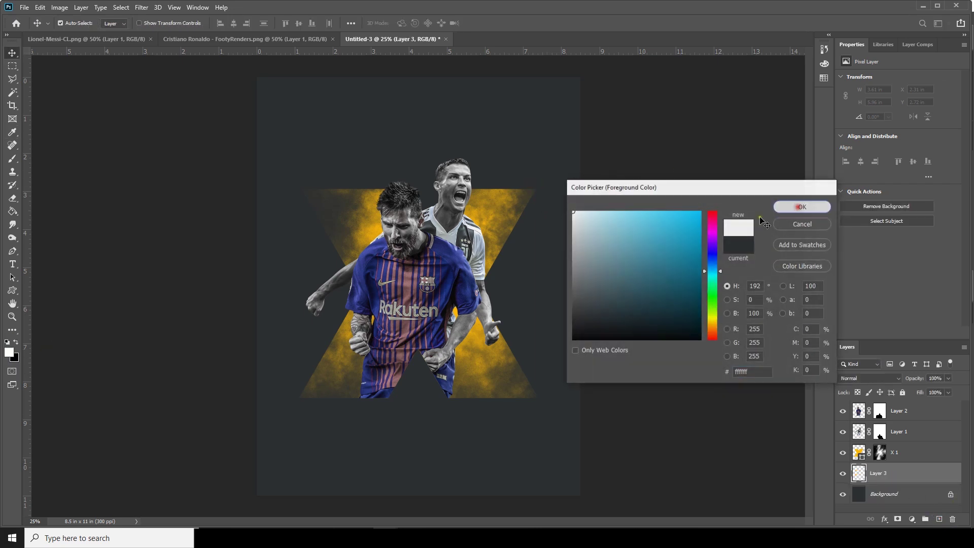
left_click(802, 206)
key("v")
Stamp white smoke on Layer 3 behind the X and players with the particle brush at 3900 px and 2500 px
left_click(13, 160)
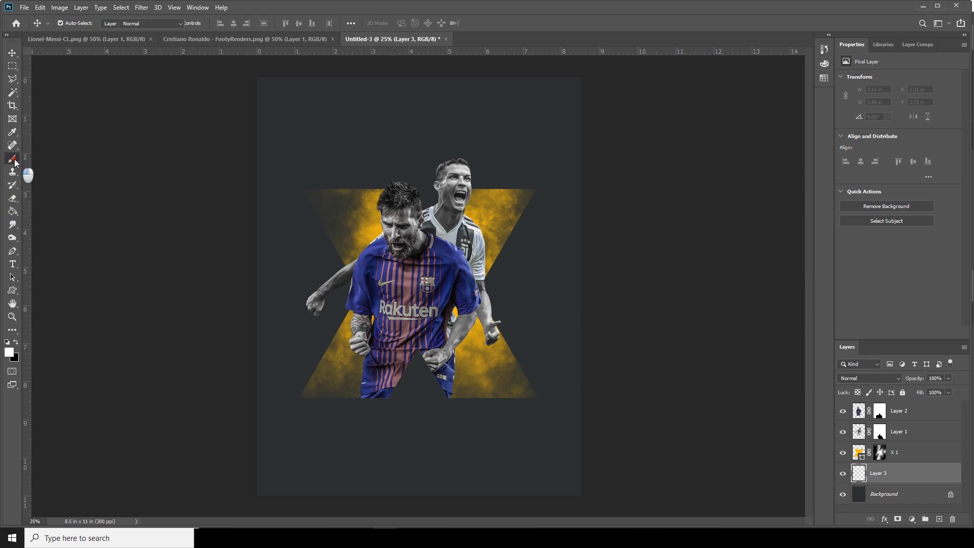
key("bracketright")
key("bracketright")
key("bracketright")
key("bracketright")
key("bracketright")
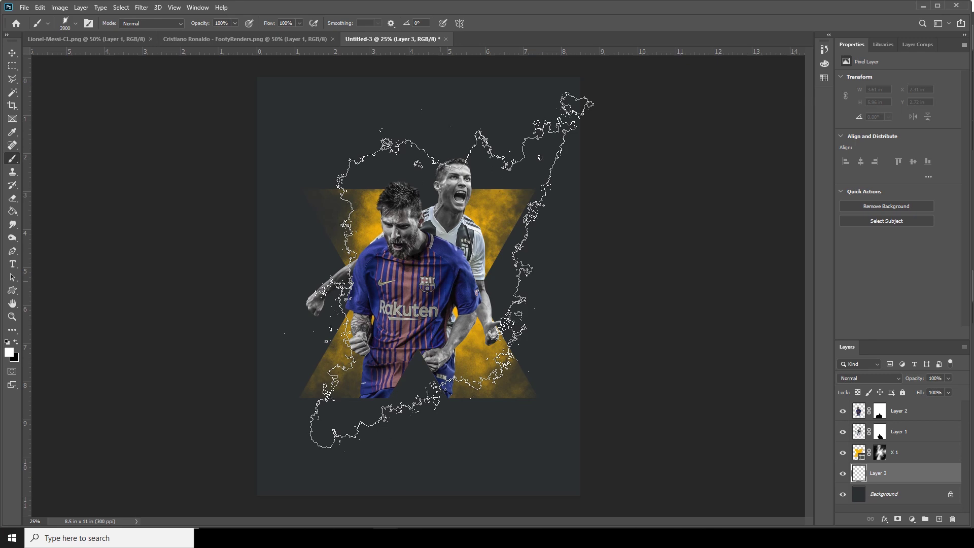
left_click(451, 270)
key("bracketleft")
key("bracketleft")
key("bracketleft")
key("bracketleft")
key("bracketleft")
key("bracketleft")
key("bracketleft")
key("bracketleft")
key("bracketleft")
key("bracketleft")
key("bracketleft")
key("bracketleft")
key("bracketleft")
key("bracketleft")
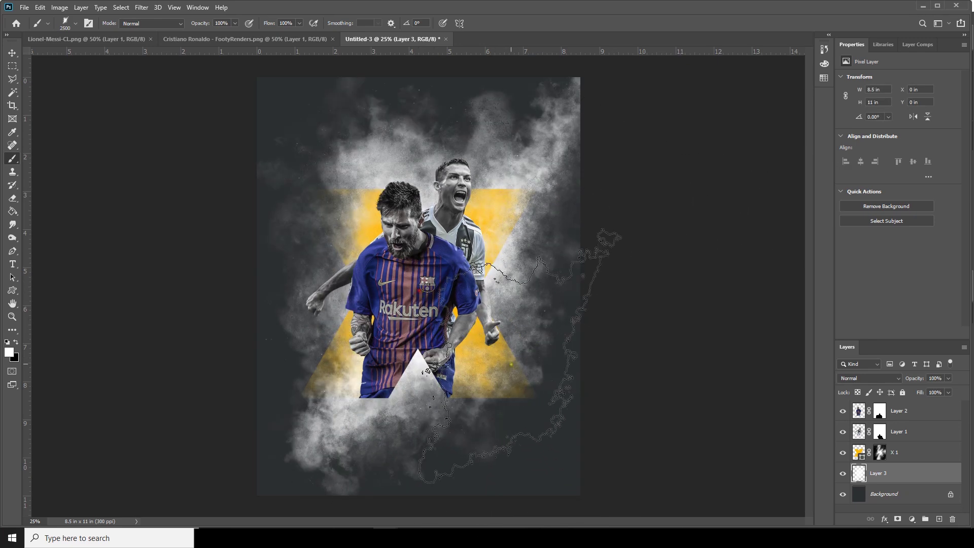
Add a new layer above Layer 2 and stamp white smoke over the whole poster with the particle brush at 5000 px
left_click(916, 415)
left_click(939, 519)
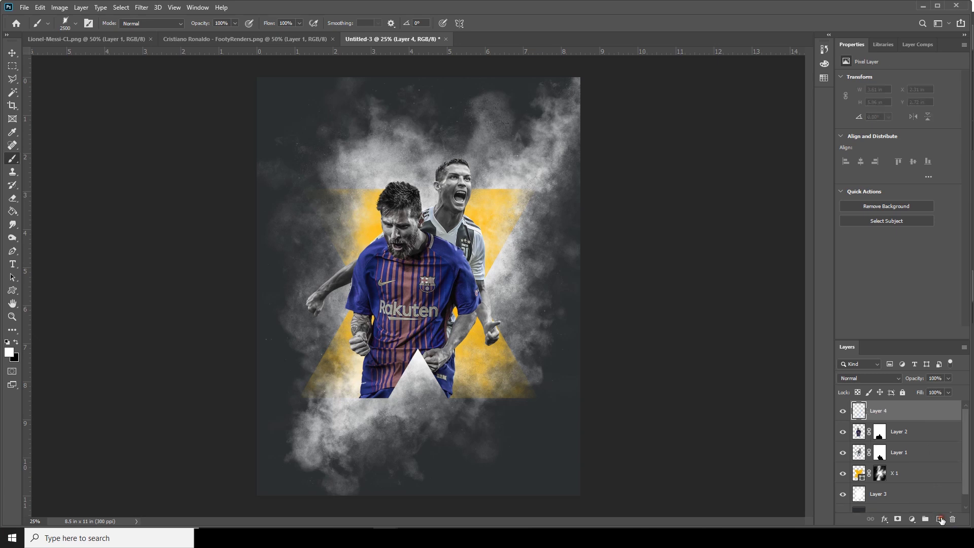
key("ctrl+minus")
key("ctrl+minus")
key("ctrl+plus")
key("ctrl+plus")
key("bracketright")
key("bracketright")
key("bracketright")
key("bracketright")
key("bracketright")
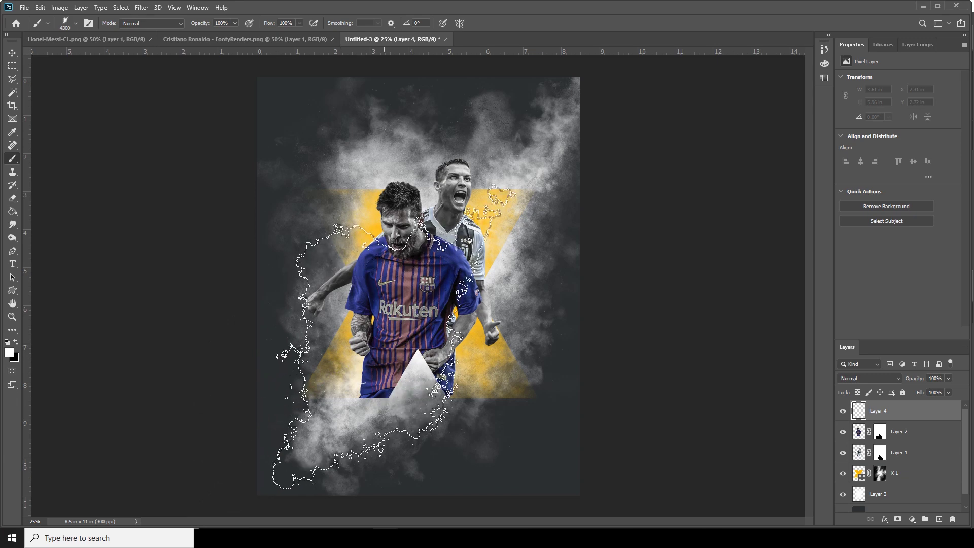
key("bracketright")
key("bracketright")
key("bracketright")
key("bracketright")
key("bracketright")
key("bracketright")
key("bracketright")
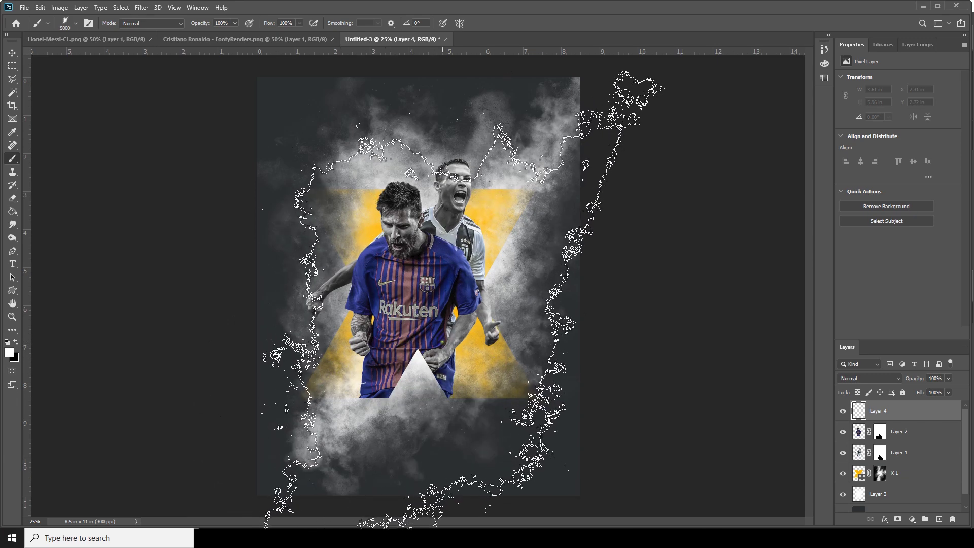
left_click(463, 287)
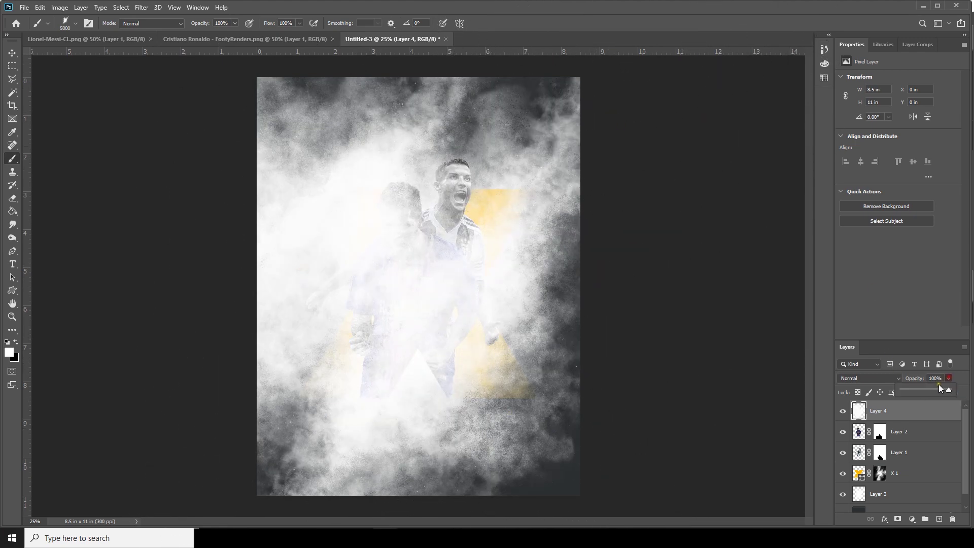
Lower the opacity of the front smoke layer, Layer 4, to 29%
left_click(917, 388)
left_click_drag(915, 388, 914, 388)
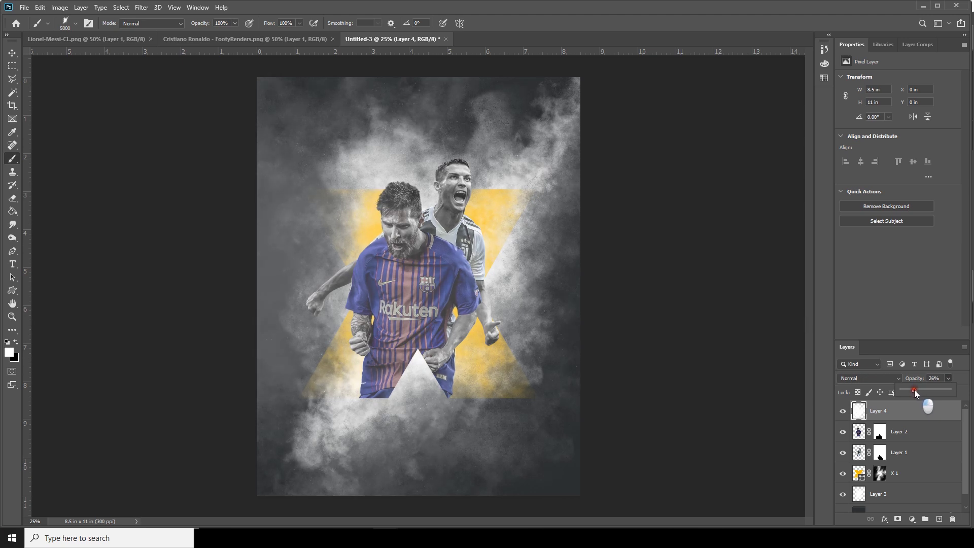
scroll(728, 413, "down", 2)
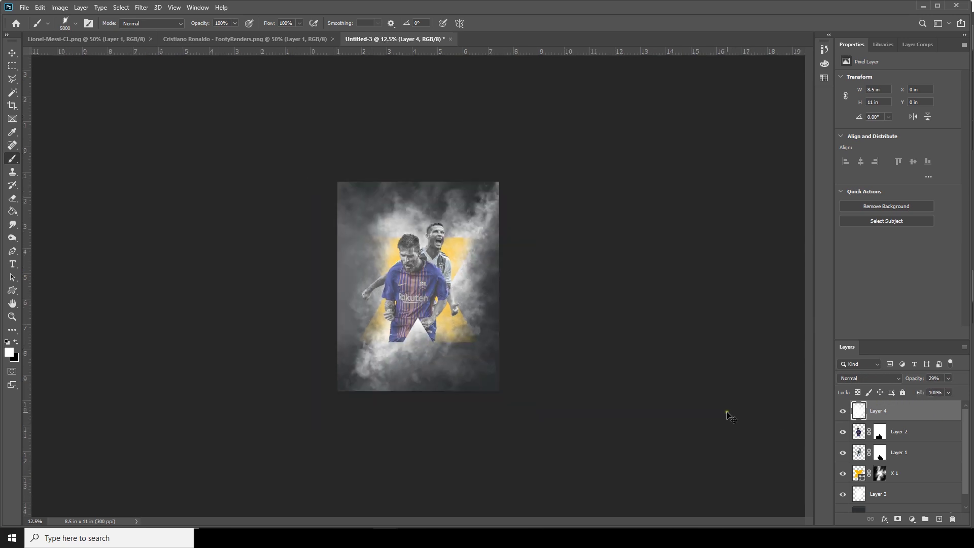
scroll(727, 414, "up", 2)
scroll(728, 416, "up", 1)
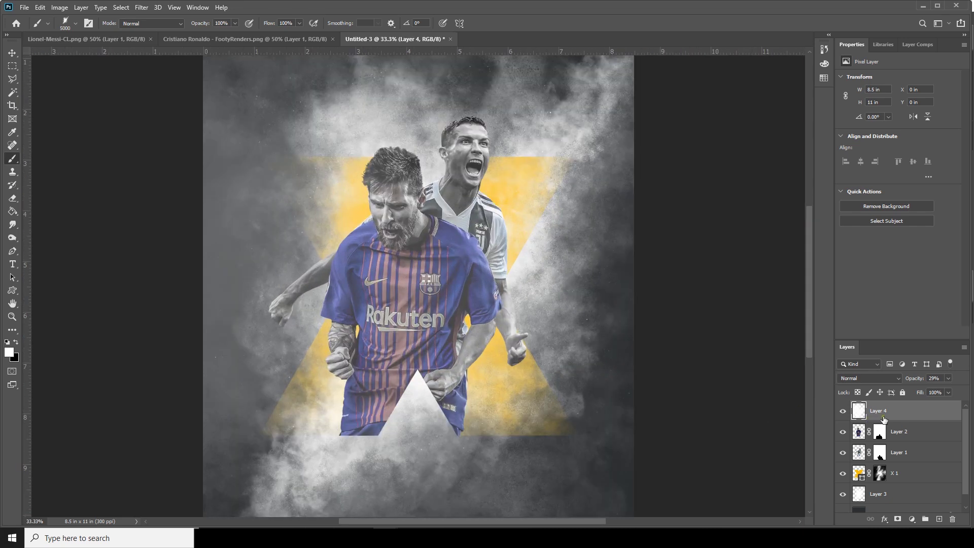
Add a new layer directly above Ronaldo's Layer 1 and choose the Soft Round brush
left_click(858, 454)
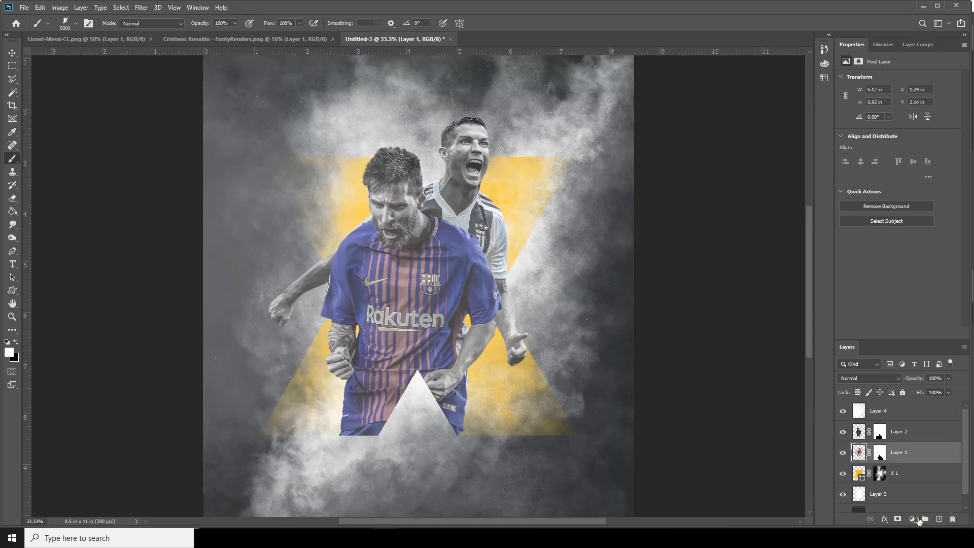
left_click(939, 519)
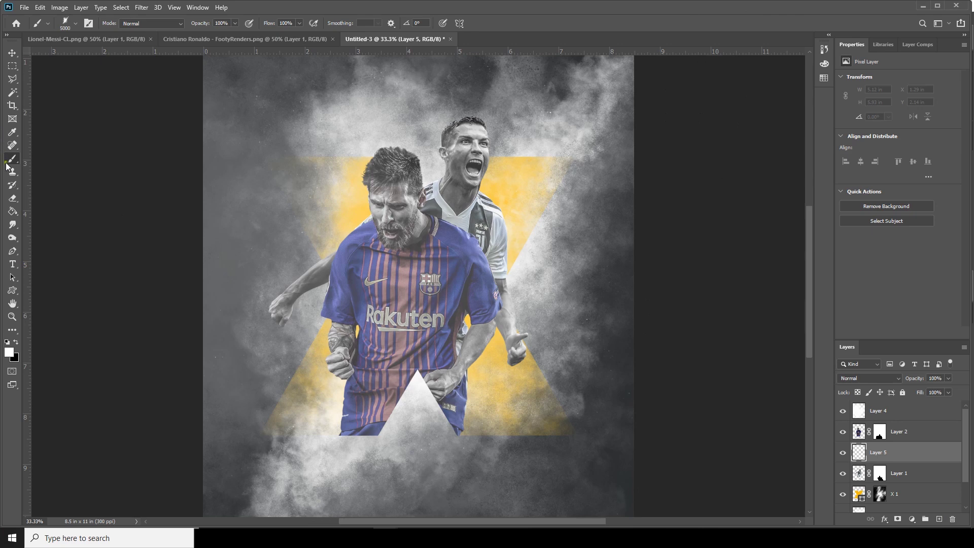
left_click(77, 23)
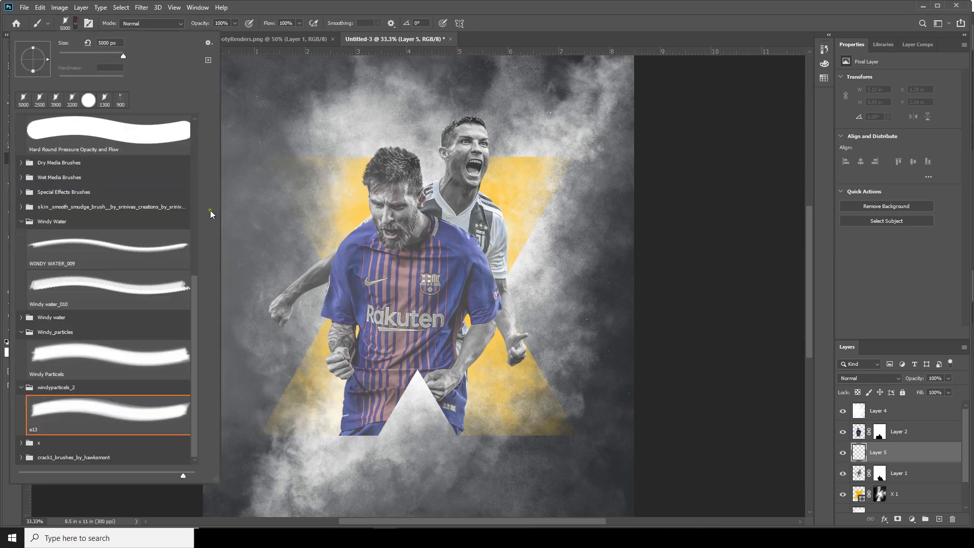
left_click_drag(195, 292, 193, 114)
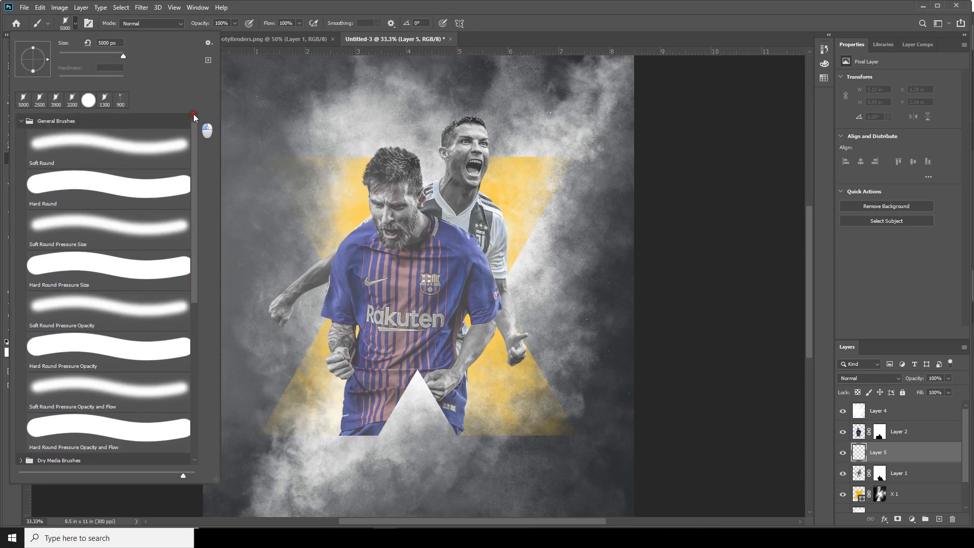
double_click(135, 153)
Sample the light yellow fad163 from the X shape as the foreground color
left_click(8, 352)
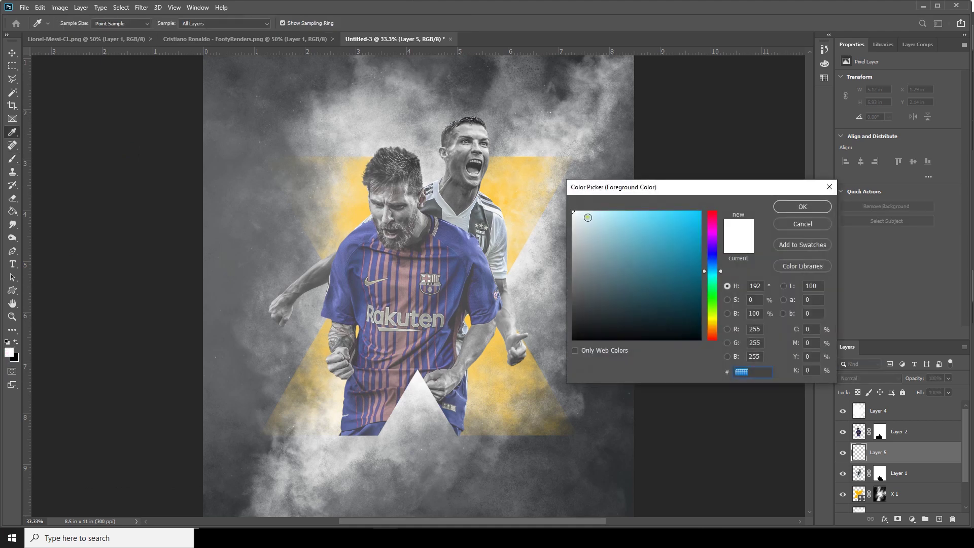
left_click(506, 185)
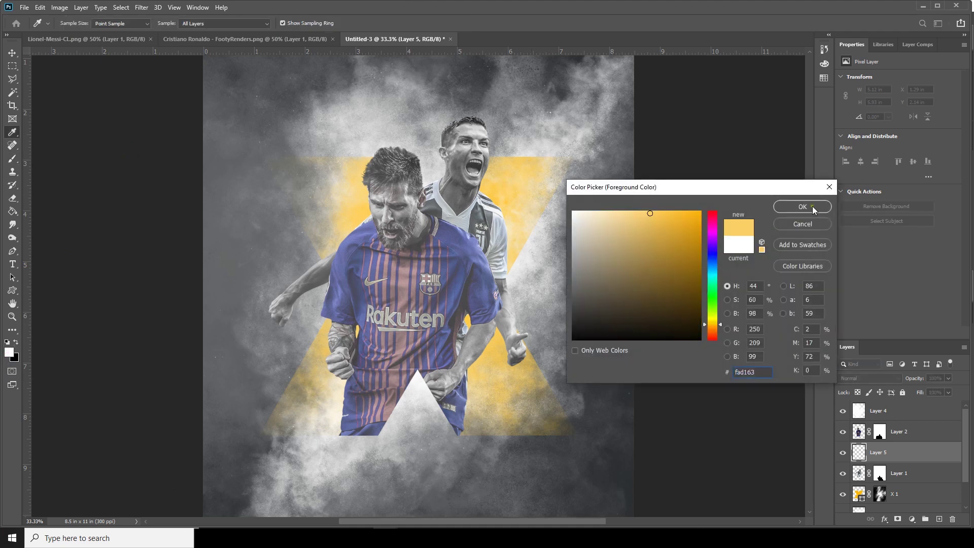
left_click(801, 207)
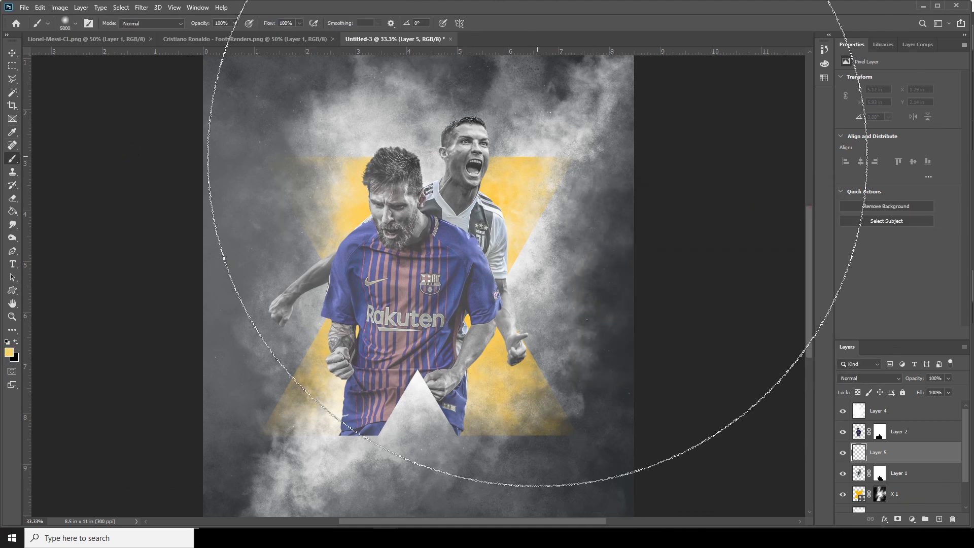
Paint yellow on Layer 5 over Ronaldo's head, shoulder and arm with the soft brush at 700 px
key("bracketleft")
key("bracketleft")
key("bracketleft")
key("bracketleft")
key("bracketleft")
key("bracketleft")
key("bracketleft")
key("bracketleft")
key("bracketleft")
key("bracketleft")
key("bracketleft")
key("bracketleft")
key("bracketleft")
key("bracketleft")
key("bracketleft")
key("bracketleft")
key("bracketleft")
key("bracketleft")
key("bracketleft")
key("bracketleft")
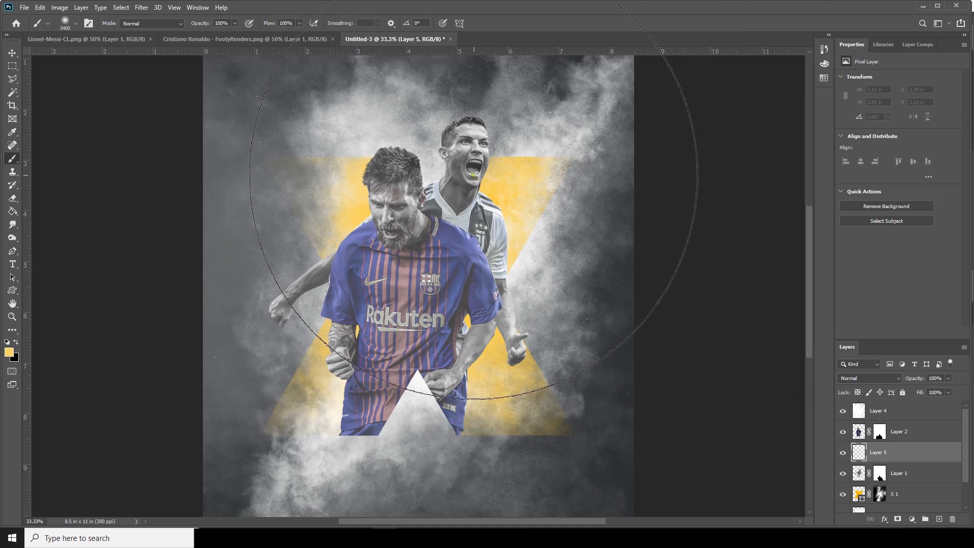
key("bracketleft")
key("bracketleft")
key("bracketleft")
key("bracketleft")
key("bracketleft")
key("bracketleft")
key("bracketleft")
key("bracketleft")
key("bracketleft")
key("bracketleft")
key("bracketleft")
key("bracketleft")
key("bracketleft")
mouse_move(483, 109)
left_mouse_down()
mouse_move(482, 192)
mouse_move(532, 341)
left_mouse_up()
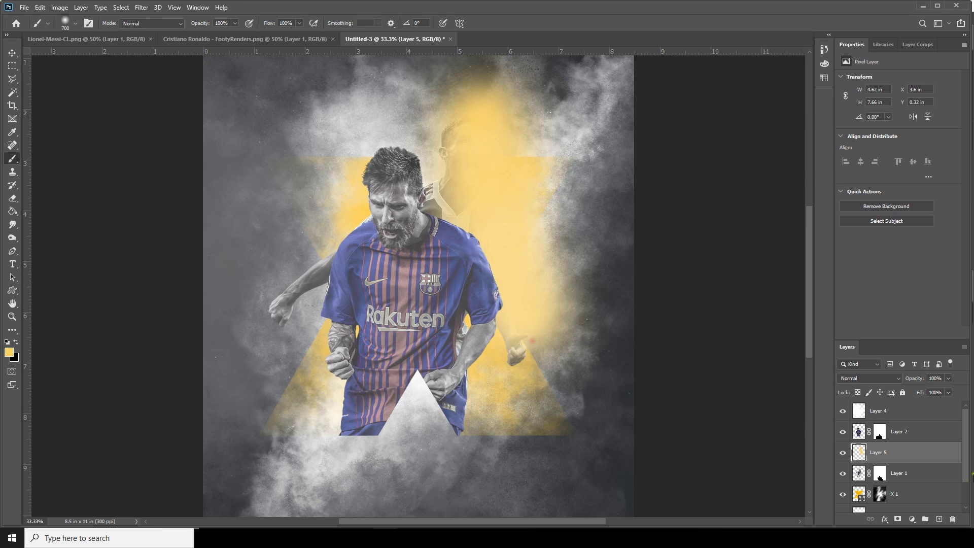
Clip Layer 5 to Ronaldo's layer and set it to Soft Light blending at 61% opacity
right_click(902, 455)
left_click(865, 217)
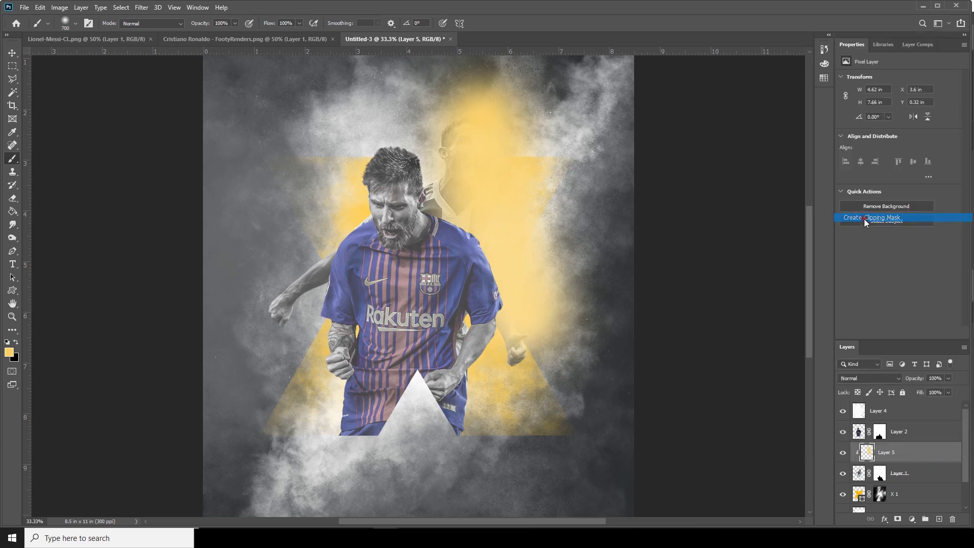
left_click(858, 381)
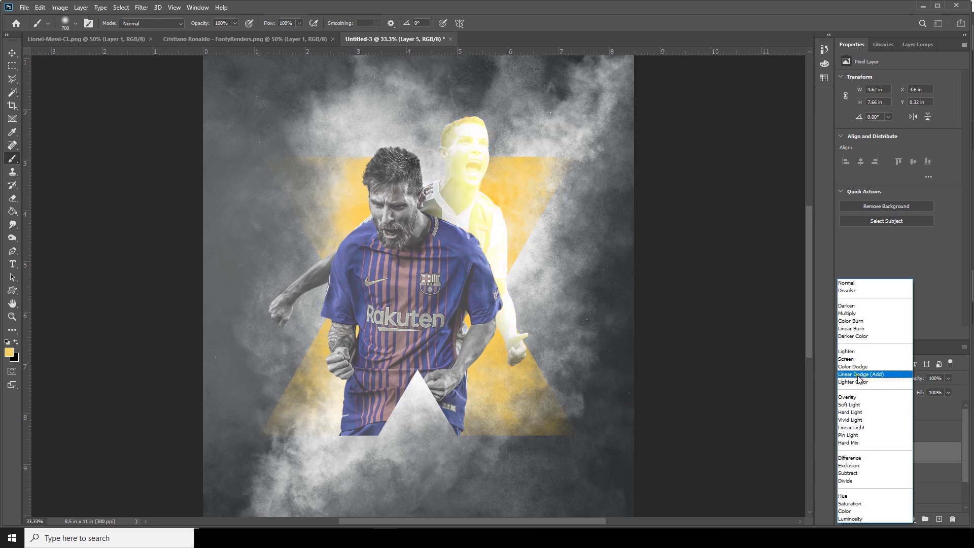
left_click(852, 405)
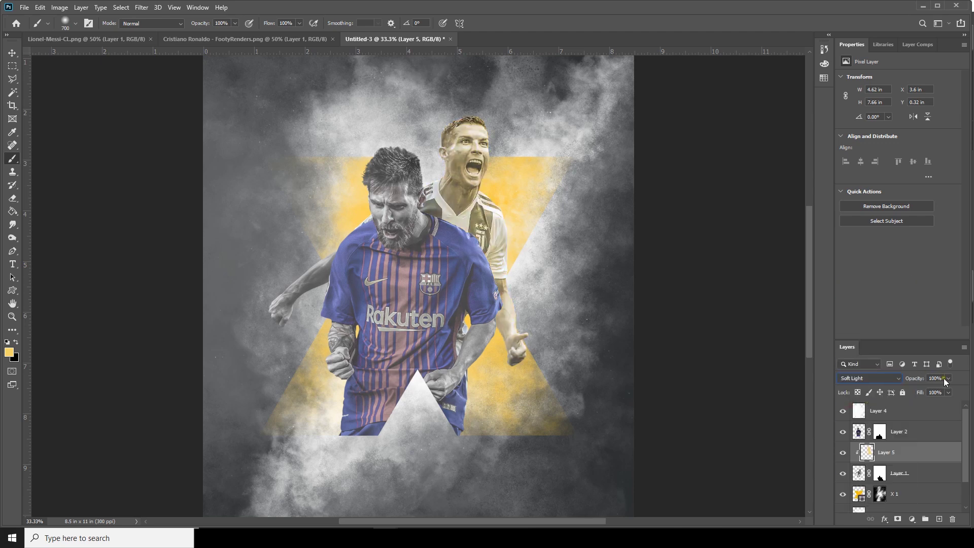
left_click_drag(932, 389, 931, 389)
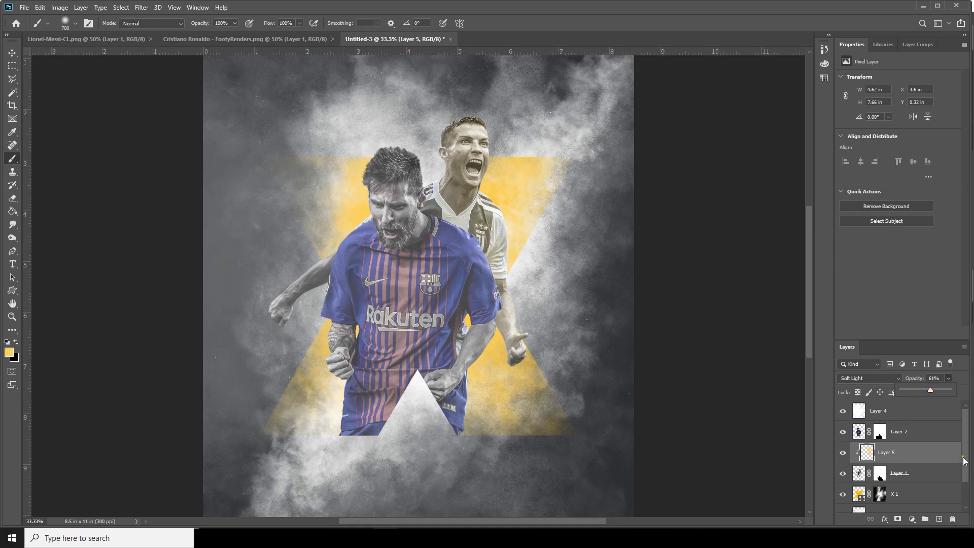
Add a new layer above Messi's Layer 2 and paint soft yellow down the side of Messi facing away from Ronaldo
left_click_drag(965, 463, 963, 499)
left_click_drag(968, 452, 966, 428)
left_click(865, 432)
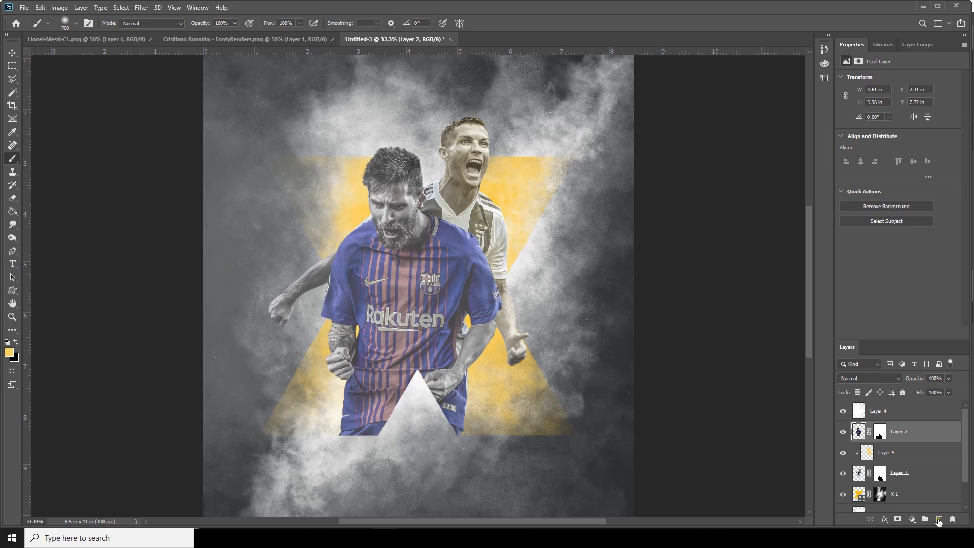
left_click(938, 519)
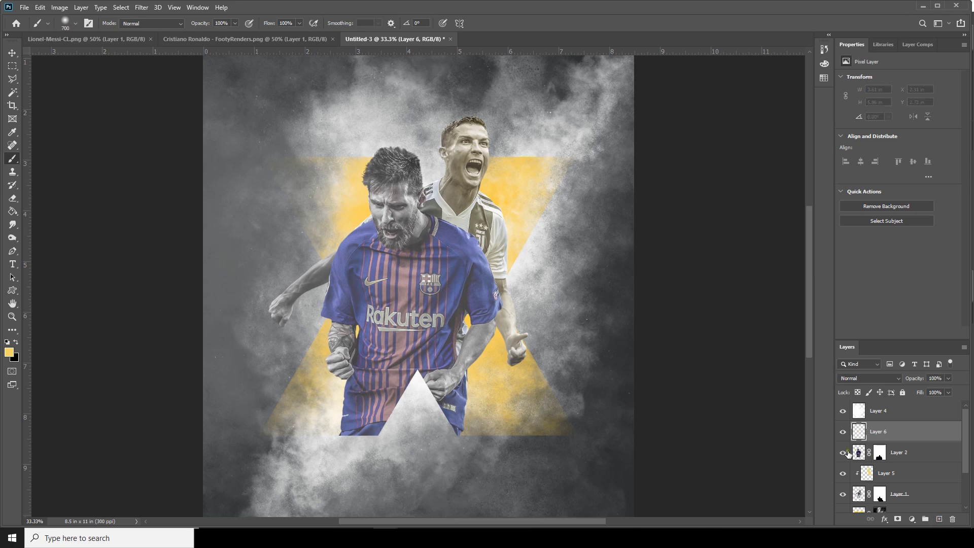
mouse_move(373, 163)
left_mouse_down()
mouse_move(340, 315)
mouse_move(342, 412)
left_mouse_up()
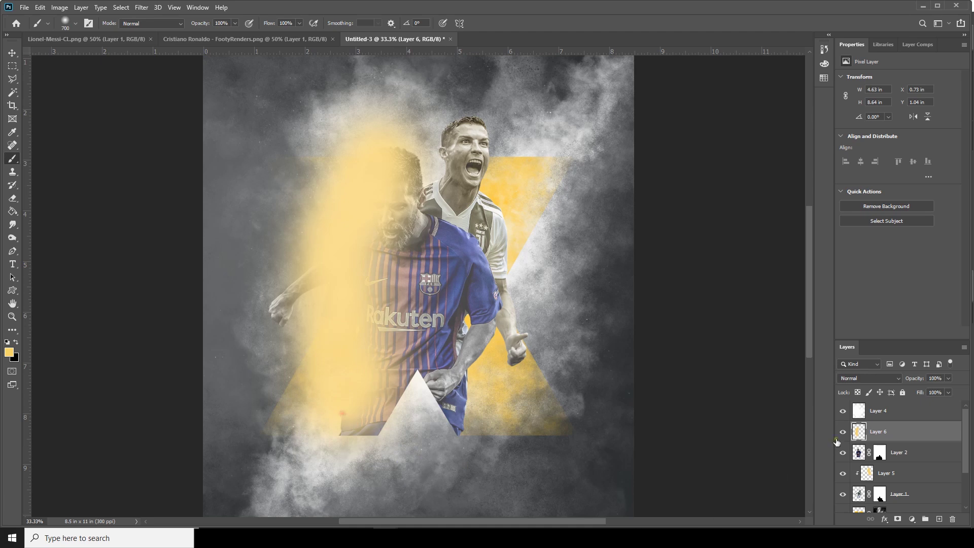
Clip Layer 6 to Messi's layer and set it to Soft Light blending at 30% opacity
right_click(905, 435)
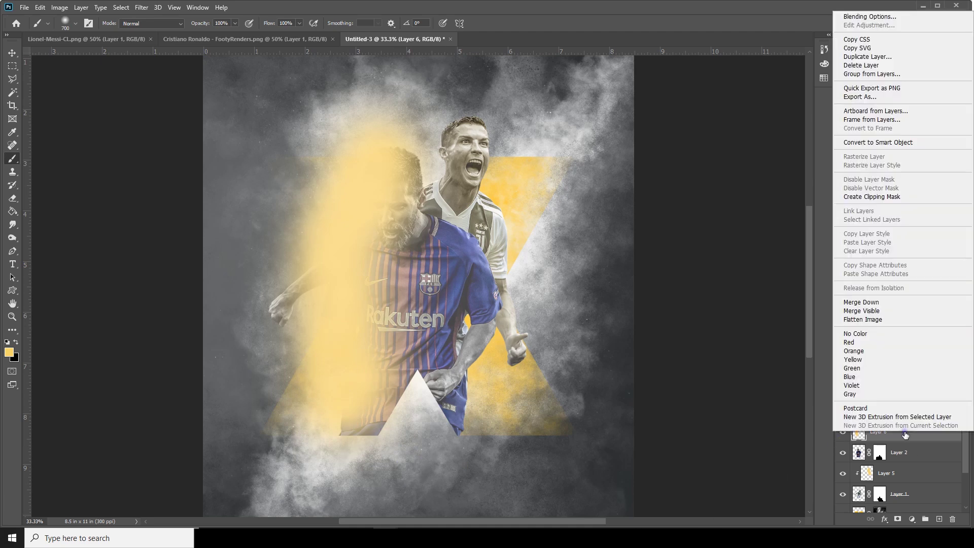
left_click(867, 197)
left_click(859, 379)
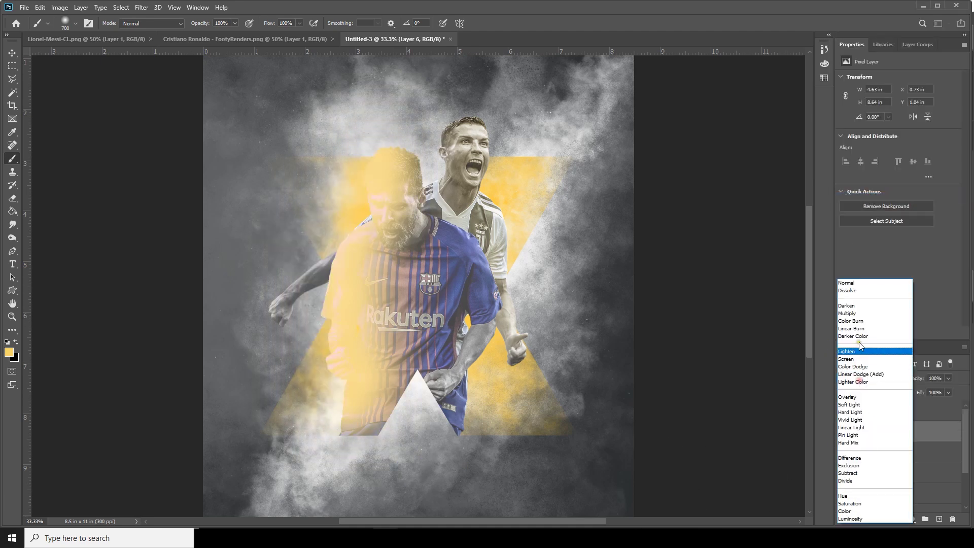
left_click(851, 405)
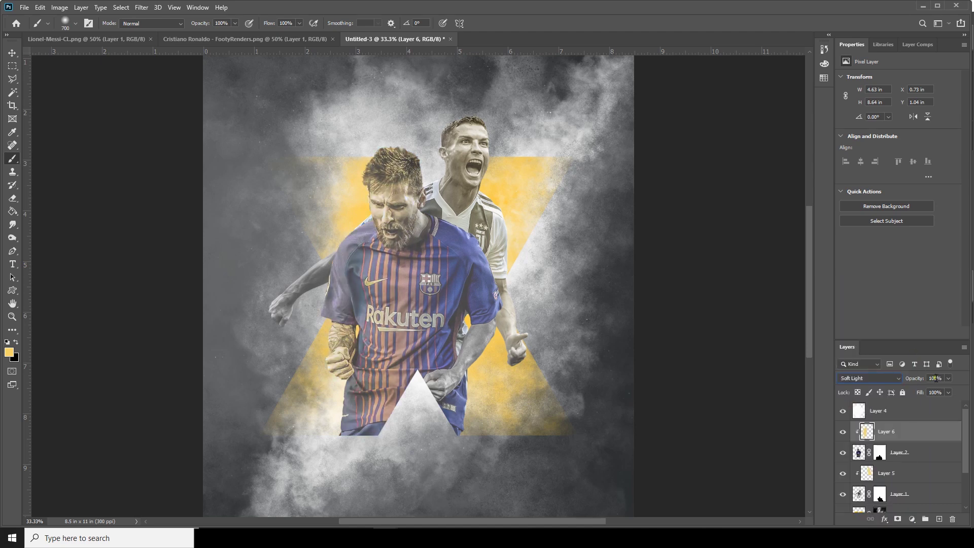
left_click_drag(924, 388, 916, 390)
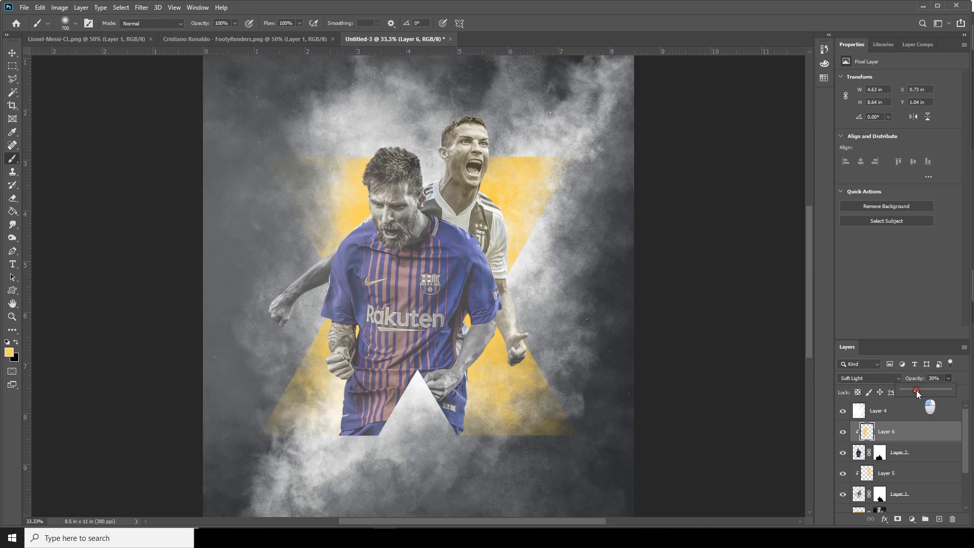
Examine the overall poster and the yellow tints on both players at several magnifications
key("ctrl+minus")
key("ctrl+minus")
key("ctrl+minus")
key("ctrl+plus")
key("ctrl+plus")
key("ctrl+plus")
key("ctrl+minus")
key("ctrl+minus")
key("ctrl+plus")
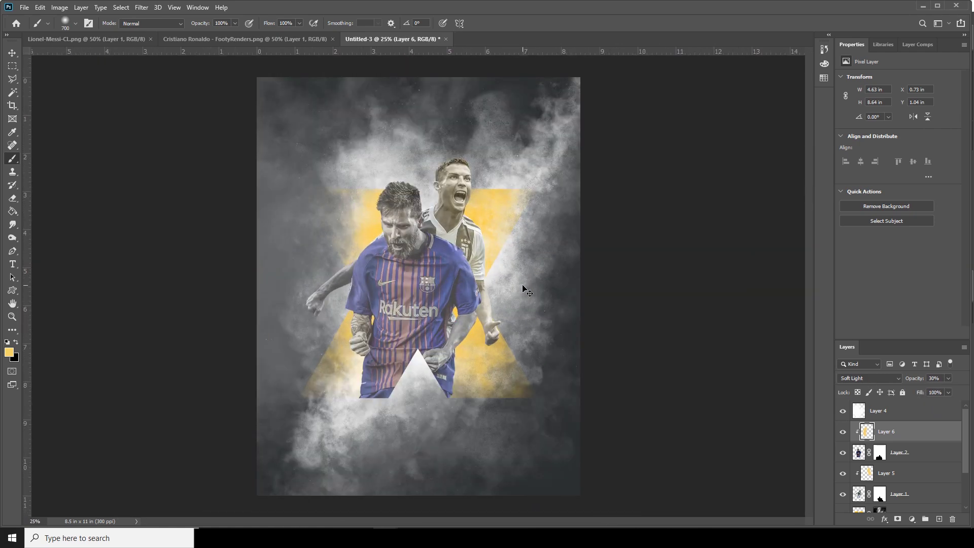
Add a Color Lookup adjustment layer directly above Layer 4 at the top of the layer stack
left_click(888, 413)
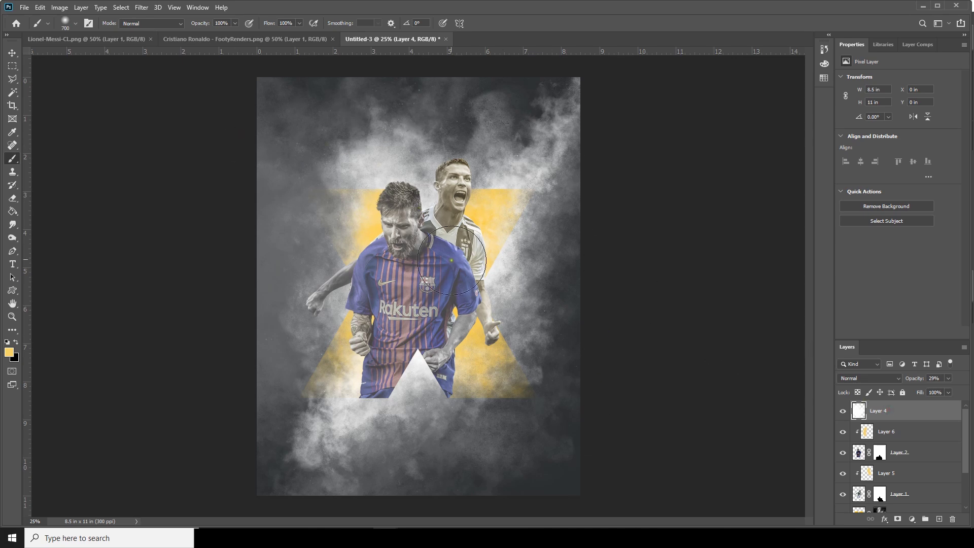
key("ctrl+minus")
key("ctrl+plus")
key("ctrl+minus")
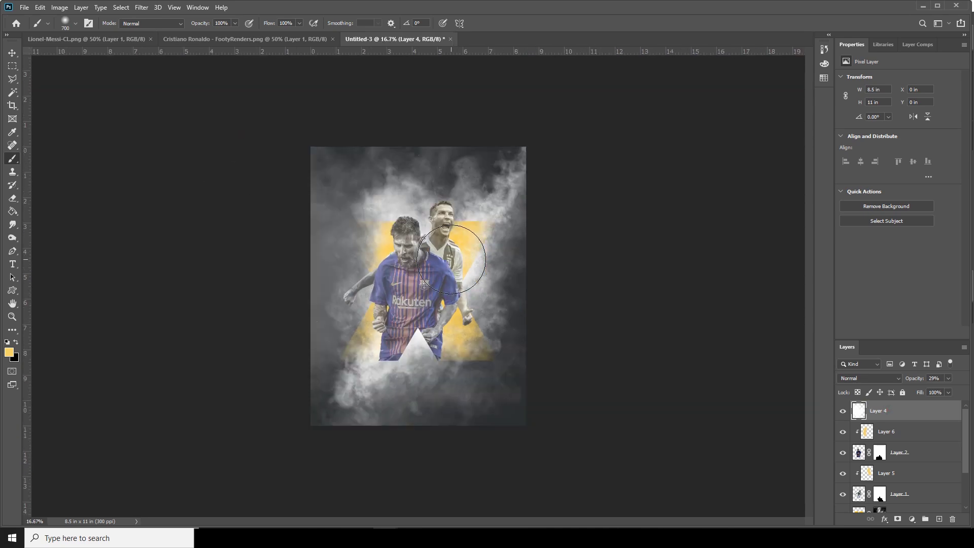
left_click(916, 522)
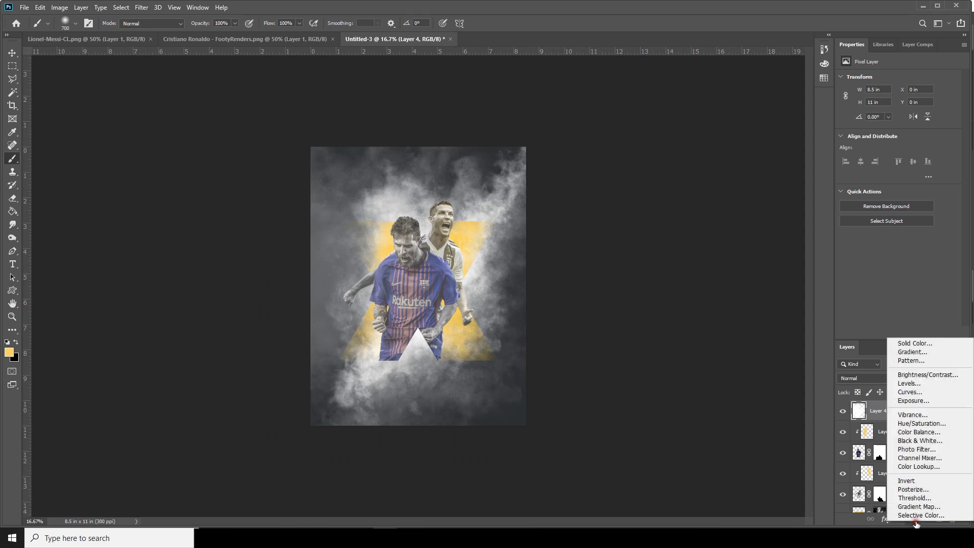
left_click(921, 470)
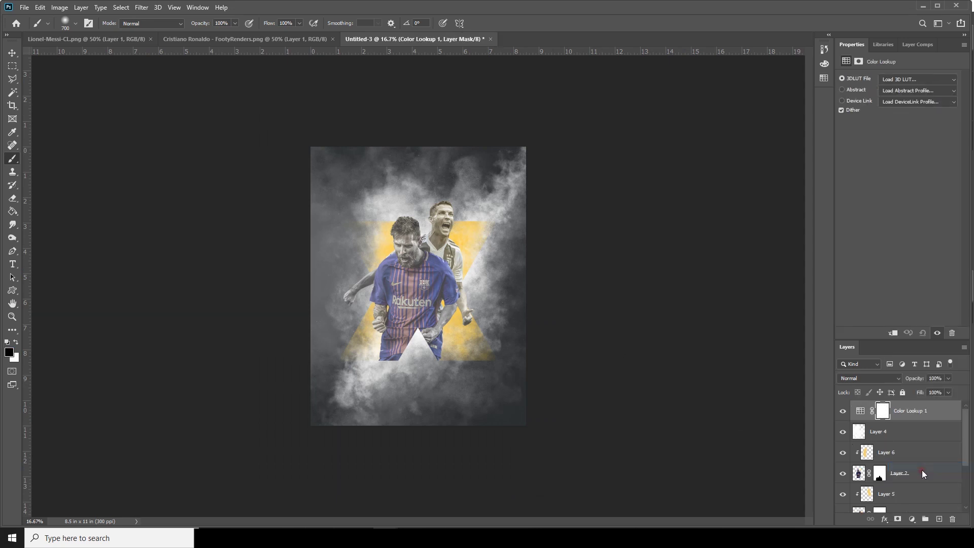
Load the 3D LUT file windymoodlut 2020.cube from the mood lut folder into the Color Lookup adjustment
left_click(889, 81)
left_click(873, 91)
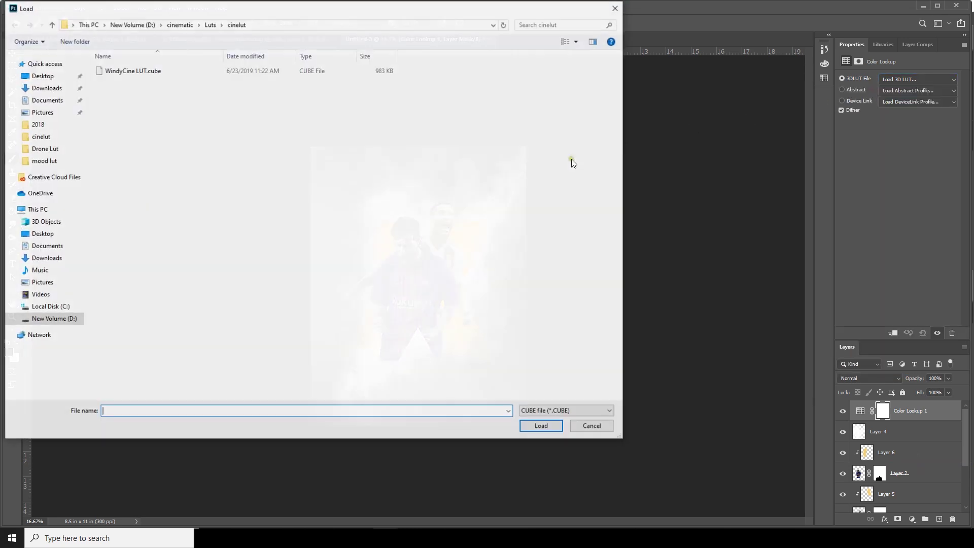
left_click(209, 24)
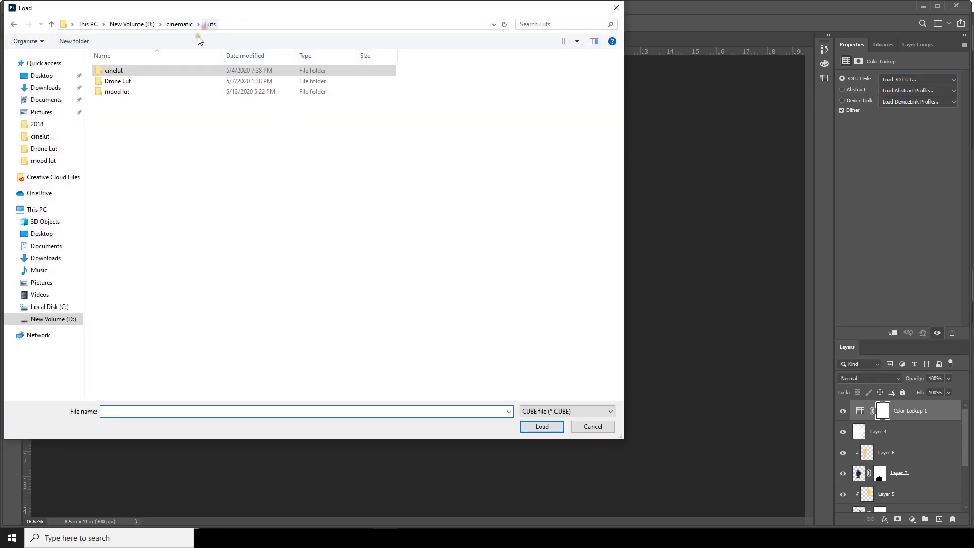
double_click(116, 92)
left_click(126, 71)
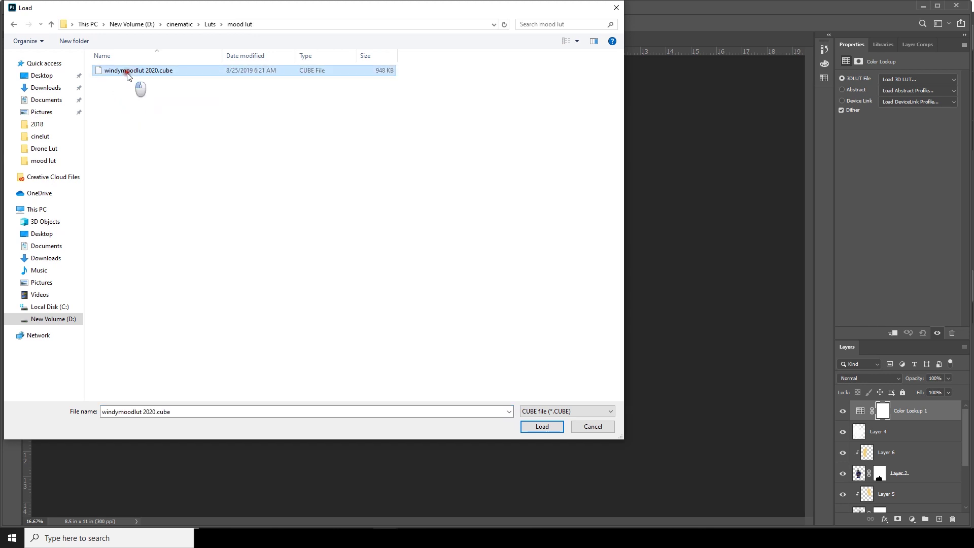
left_click(541, 426)
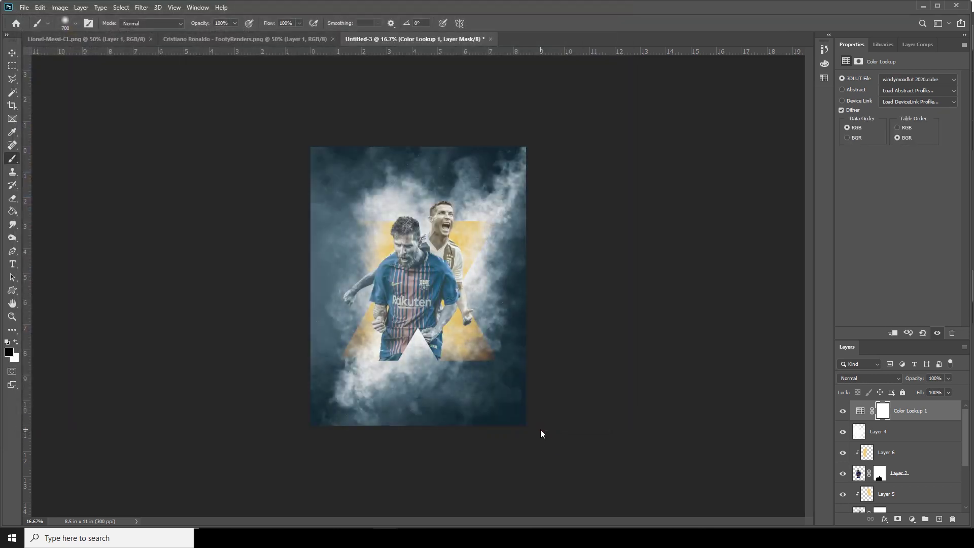
Examine the color-graded poster at several magnifications, checking the players, the X and the smoke
key("ctrl+plus")
key("ctrl+plus")
key("ctrl+minus")
key("ctrl+minus")
key("ctrl+minus")
key("ctrl+plus")
key("ctrl+plus")
key("ctrl+plus")
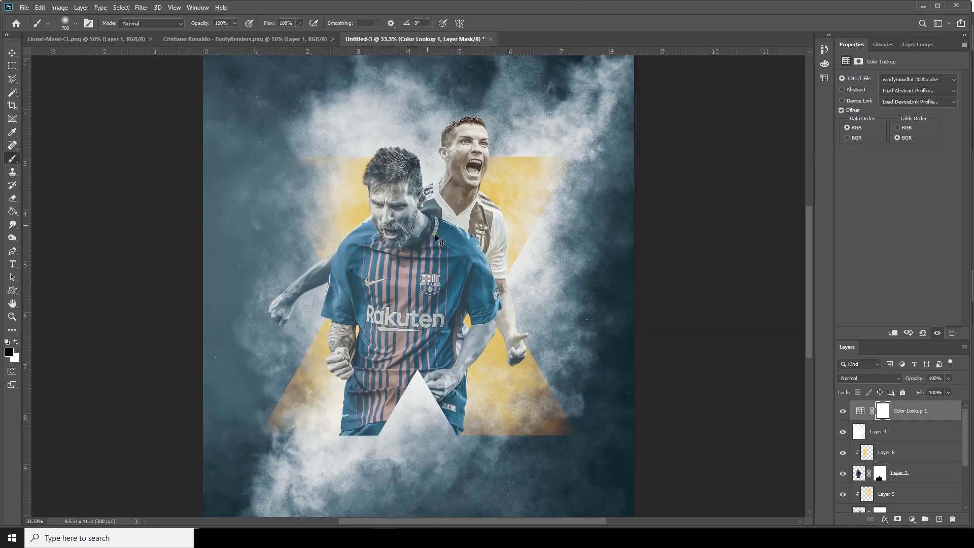
key("ctrl+minus")
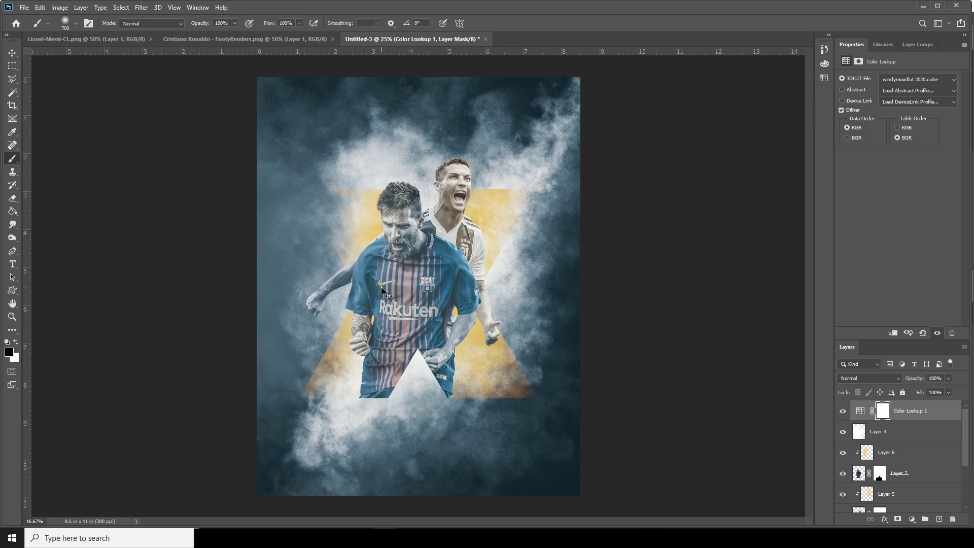
key("ctrl+minus")
key("ctrl+plus")
key("ctrl+plus")
key("ctrl+minus")
Set the opacity of Layer 4 to 21%
left_click(862, 434)
left_click(947, 381)
left_click_drag(929, 391, 926, 393)
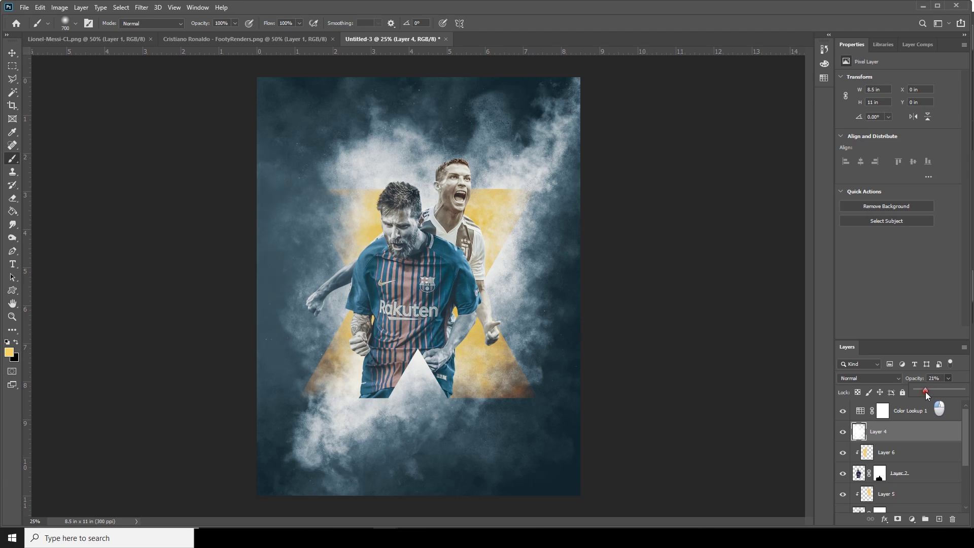
left_click_drag(926, 395, 926, 395)
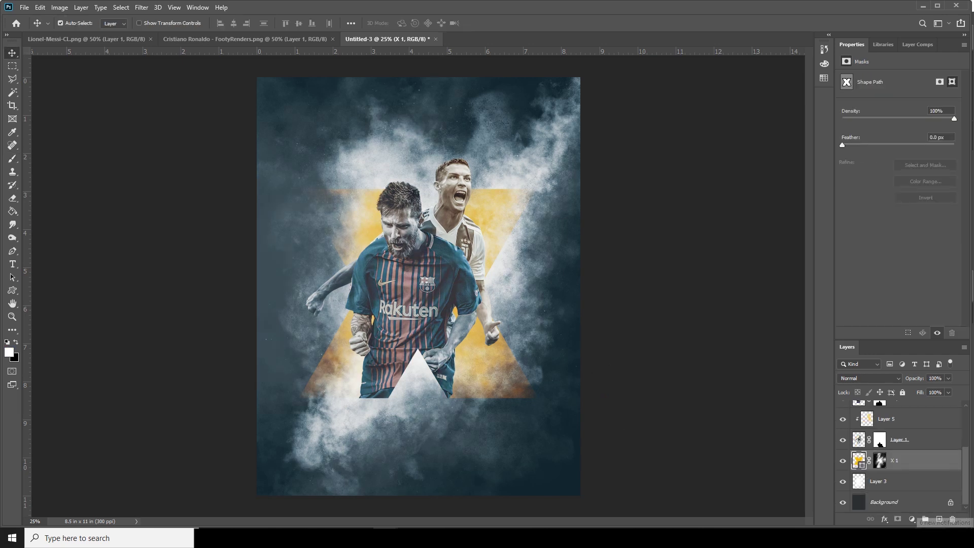
Add a new layer above X 1 and choose the crackw3 brush from the windy cracks set
left_click(938, 518)
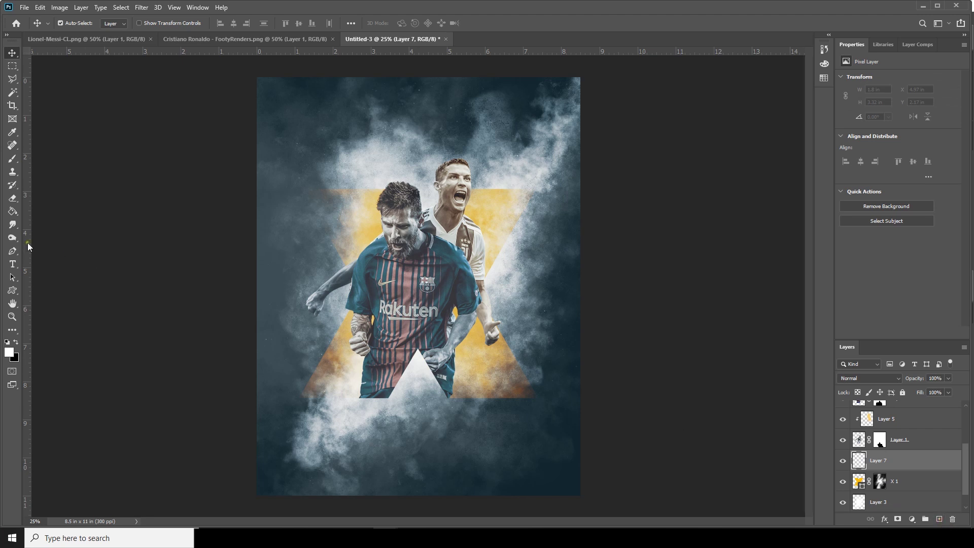
left_click(10, 163)
left_click(76, 25)
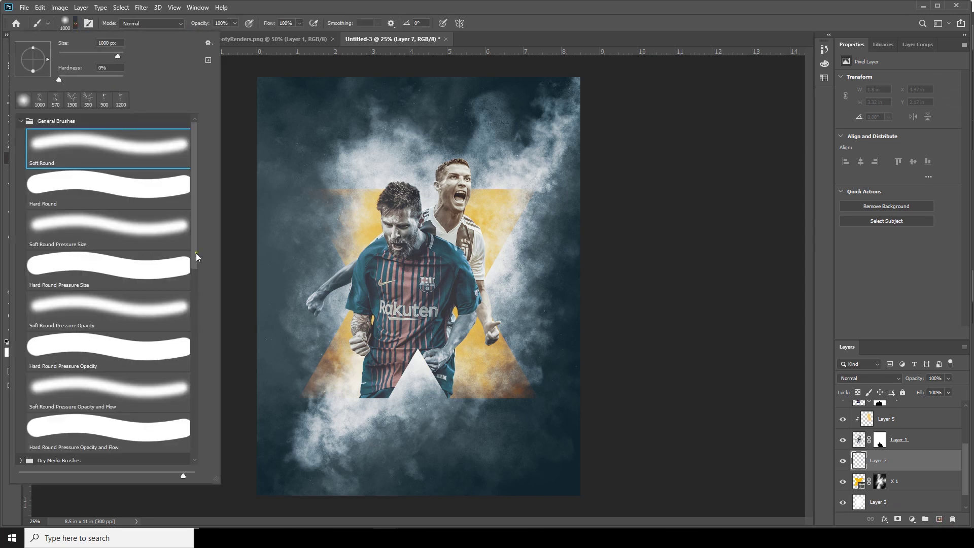
left_click_drag(197, 257, 197, 446)
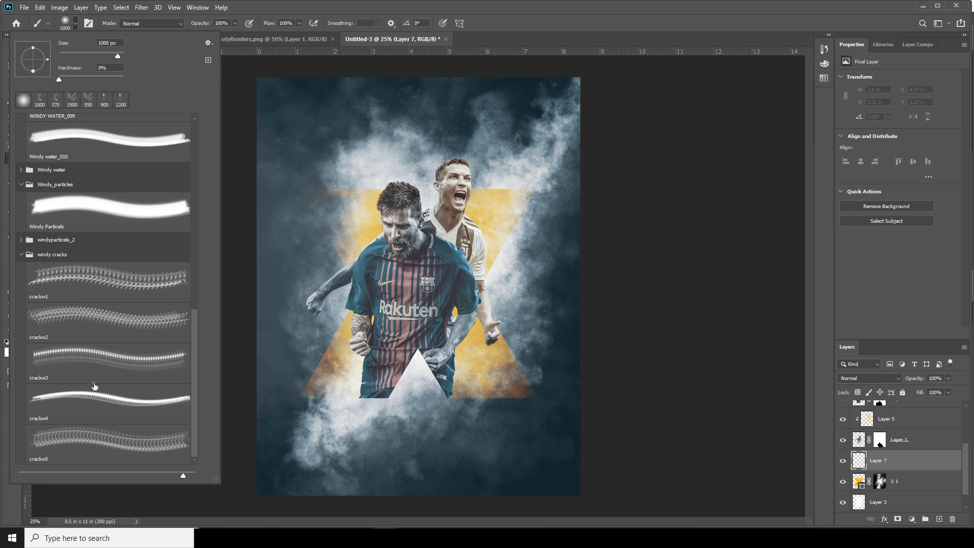
left_click(92, 287)
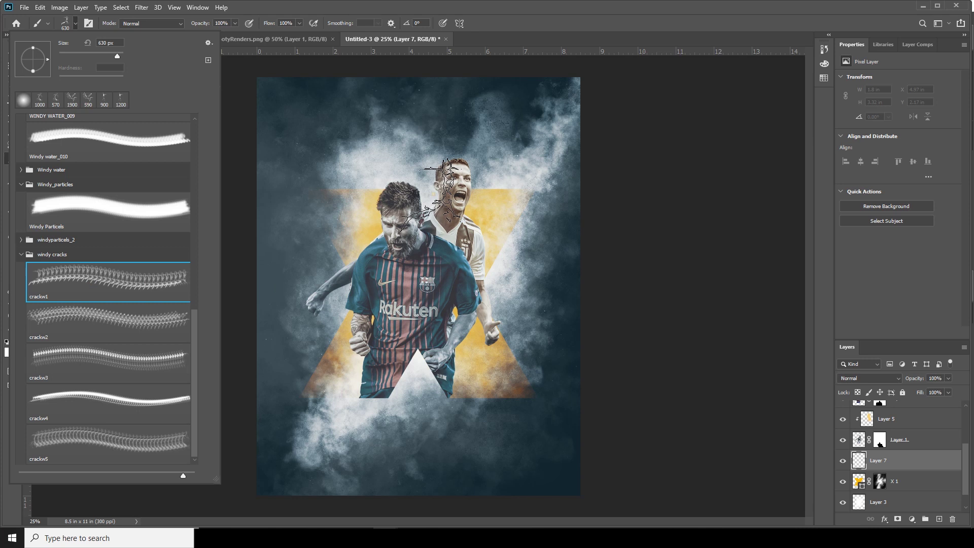
left_click(111, 357)
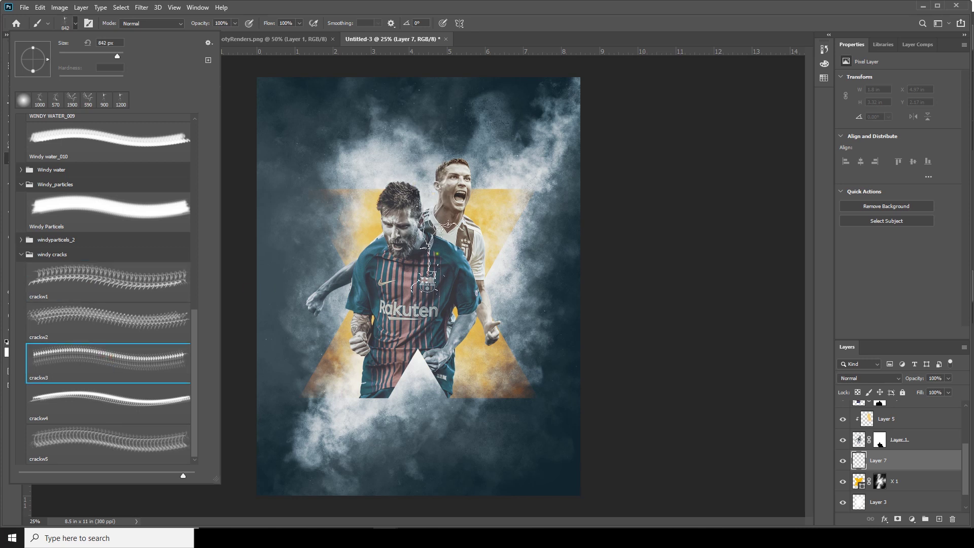
Try a white crack stamp below the X, undo it, and set the foreground color to dark slate #33464e sampled from the background
left_click(460, 406)
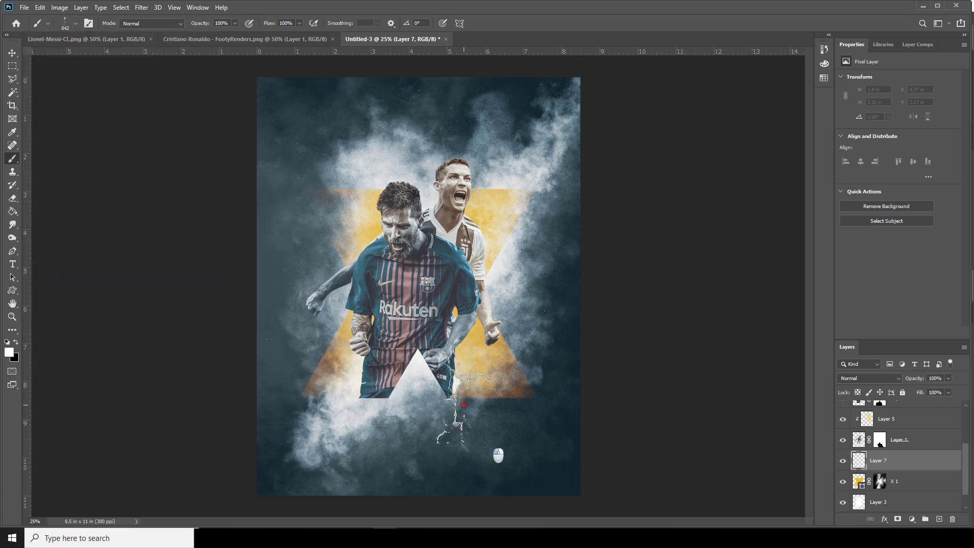
key("ctrl+z")
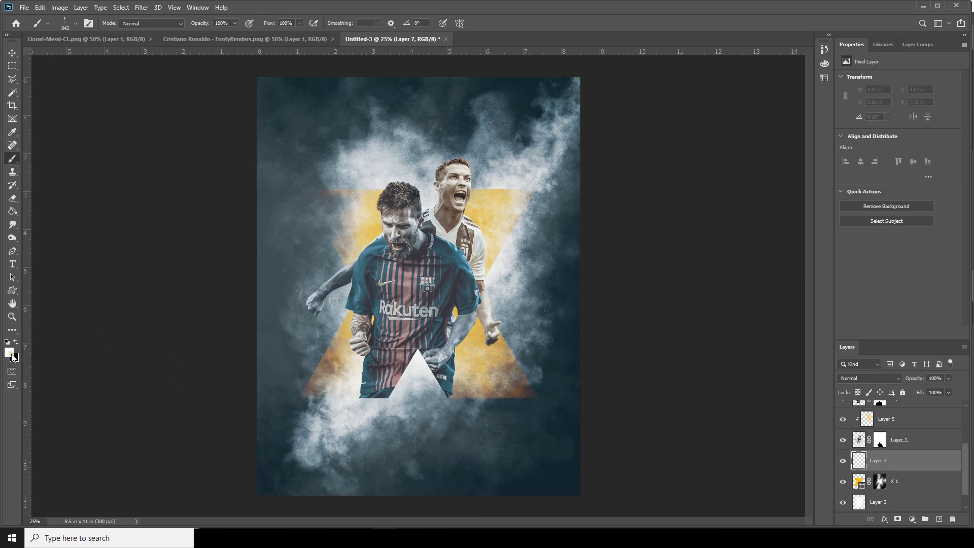
left_click(10, 353)
left_click(303, 369)
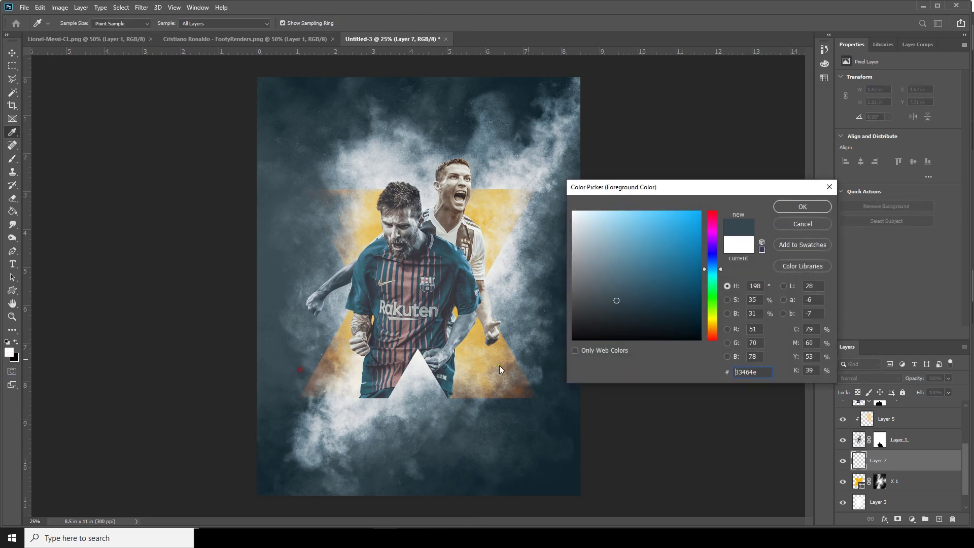
left_click(796, 207)
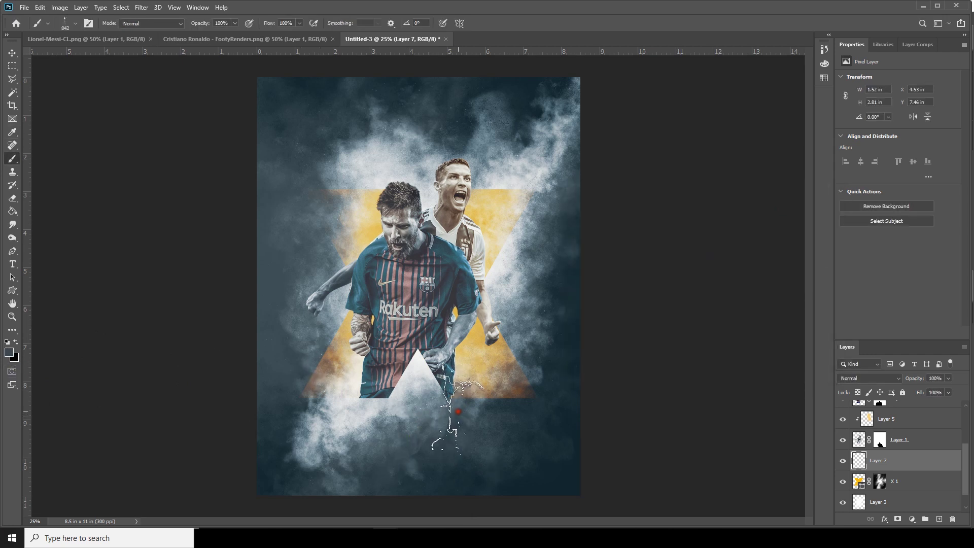
Enlarge the crack brush to 1300 px and stamp a dark slate crack behind Ronaldo's head on Layer 7
key("bracketright")
key("bracketright")
key("bracketright")
key("bracketright")
key("bracketright")
left_click(457, 215)
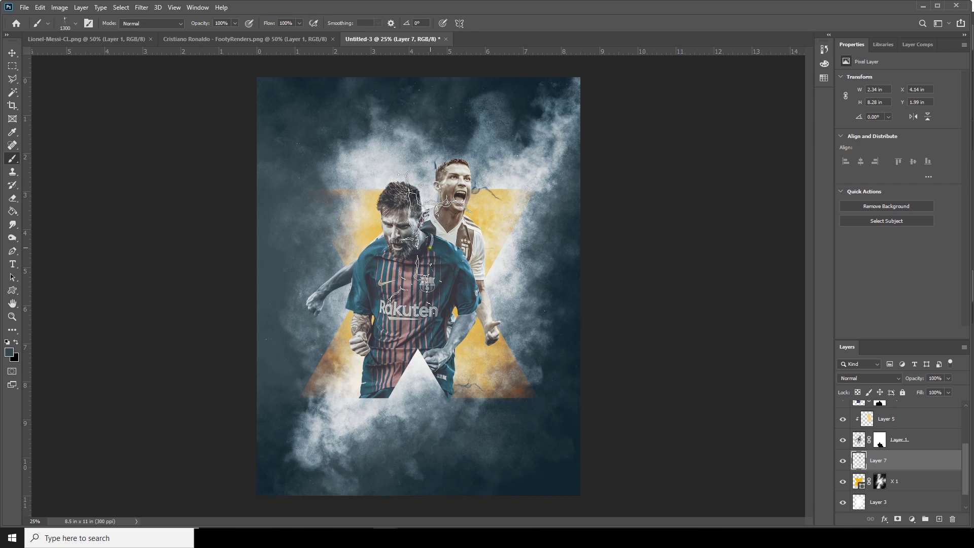
Stamp more cracks on Layer 7: one at 800 px on the X's lower corner beneath Ronaldo, one at 1200 px behind Messi's head
key("bracketleft")
key("bracketleft")
key("bracketleft")
key("bracketleft")
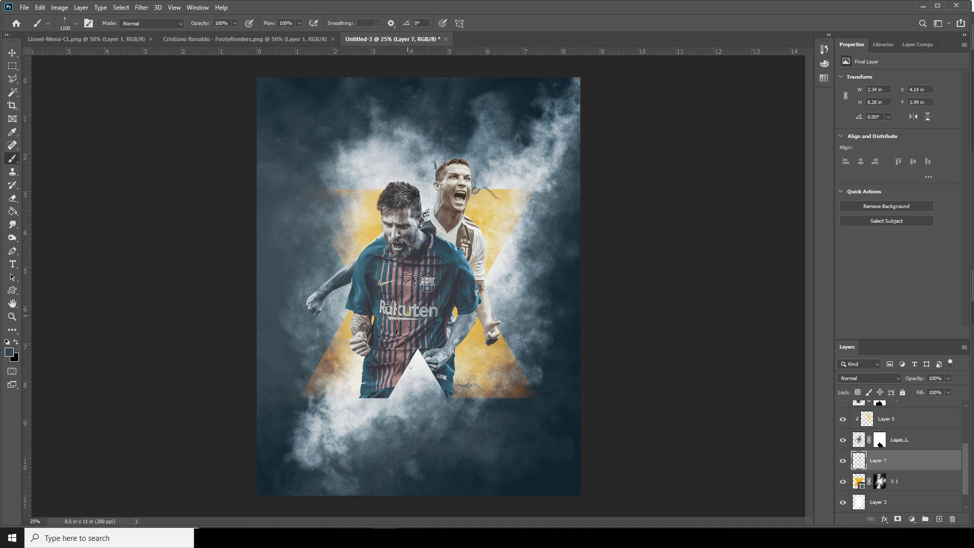
key("bracketleft")
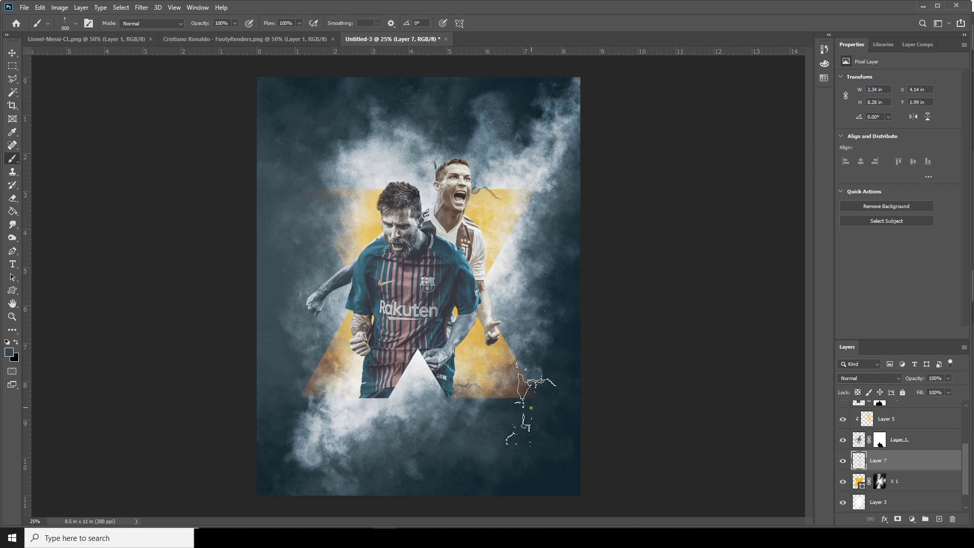
left_click(522, 395)
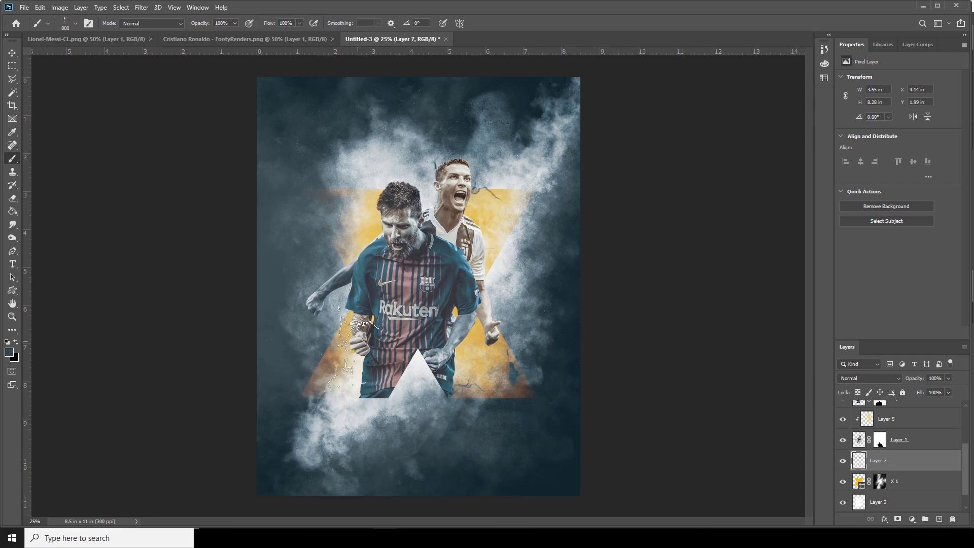
left_click(393, 194)
Add a new layer above Layer 7 and set the foreground color to the darker blue #101f26
left_click(938, 519)
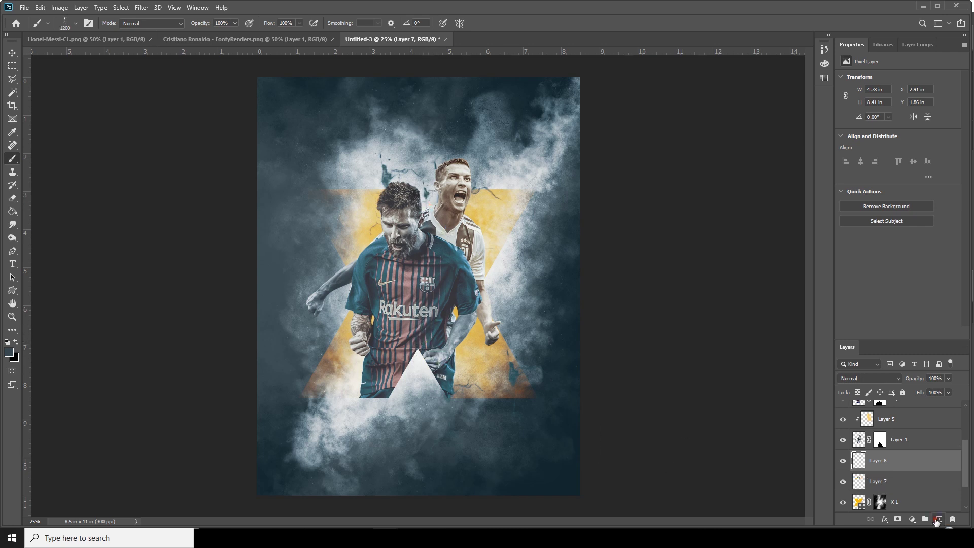
left_click(11, 353)
left_click(10, 351)
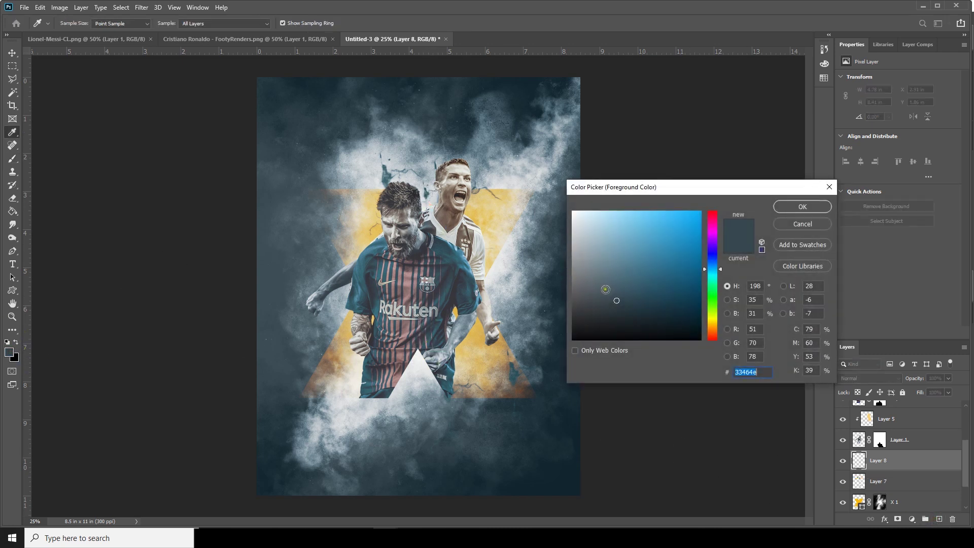
left_click_drag(642, 316, 647, 320)
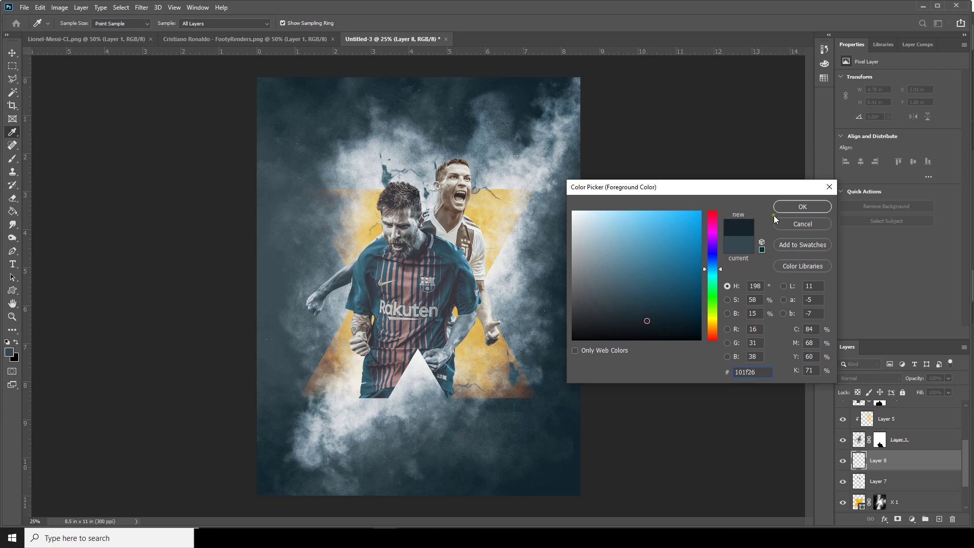
left_click(802, 207)
Stamp dark cracks on Layer 8 above the players and, with the brush enlarged to 1500 px, across the smoke below Messi
key("b")
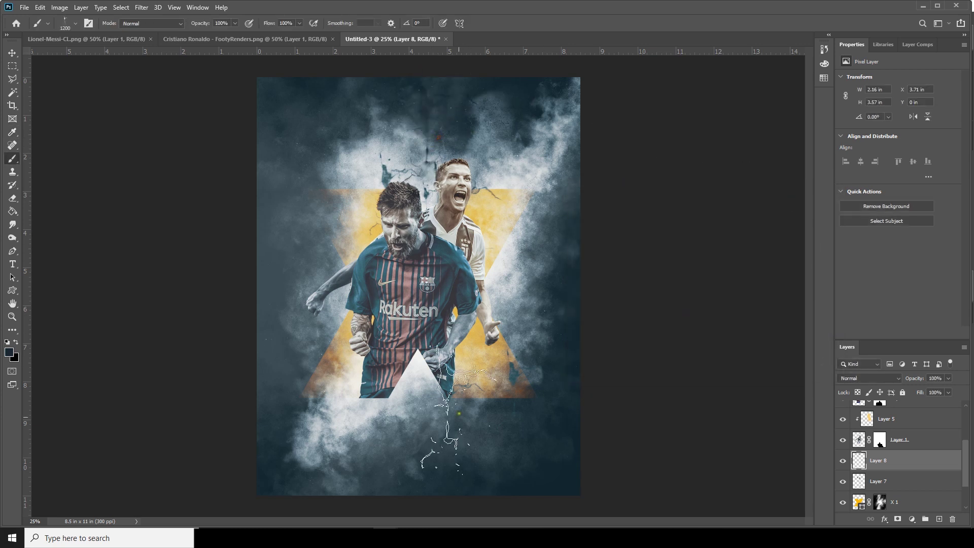
key("bracketright")
key("bracketright")
key("bracketright")
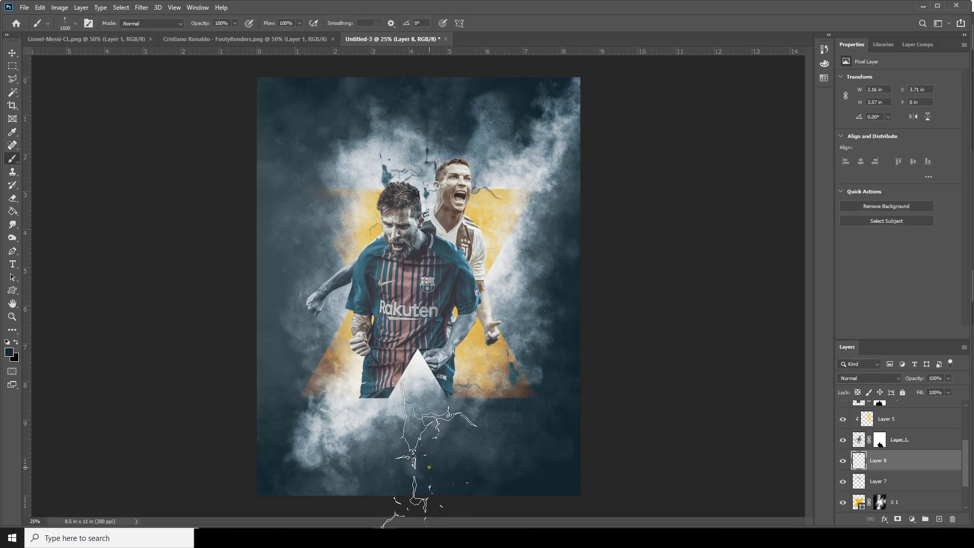
left_click(428, 466)
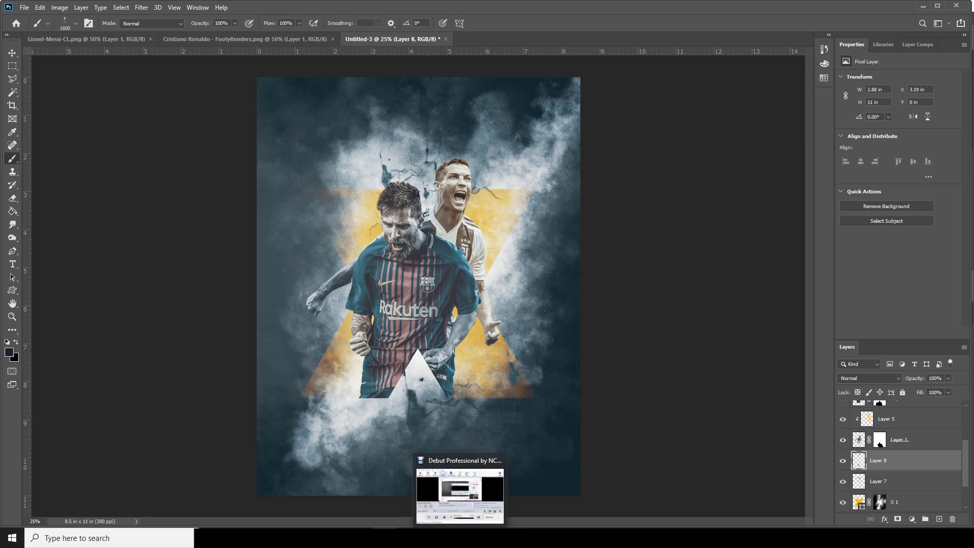
key("bracketleft")
key("bracketleft")
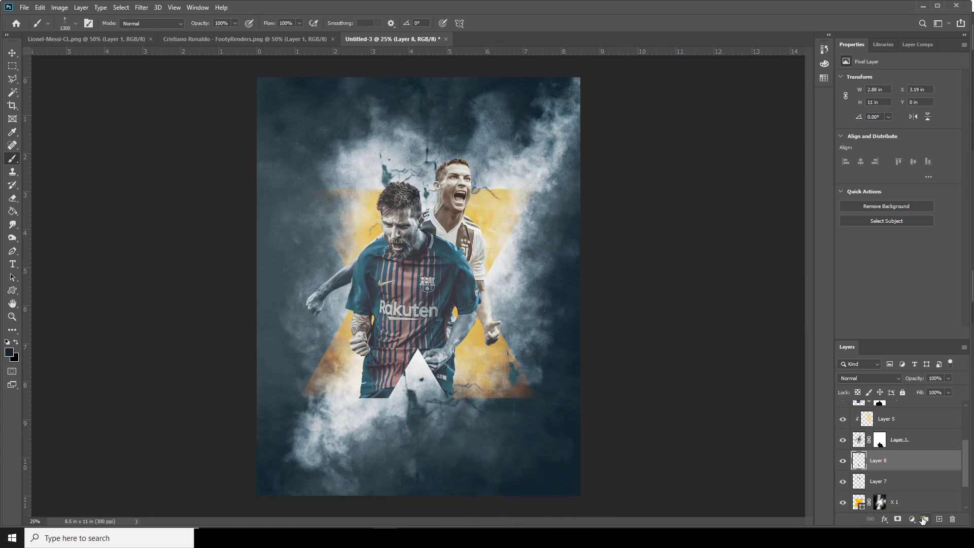
Add a new empty layer directly above Layer 8
scroll(950, 491, "down", 2)
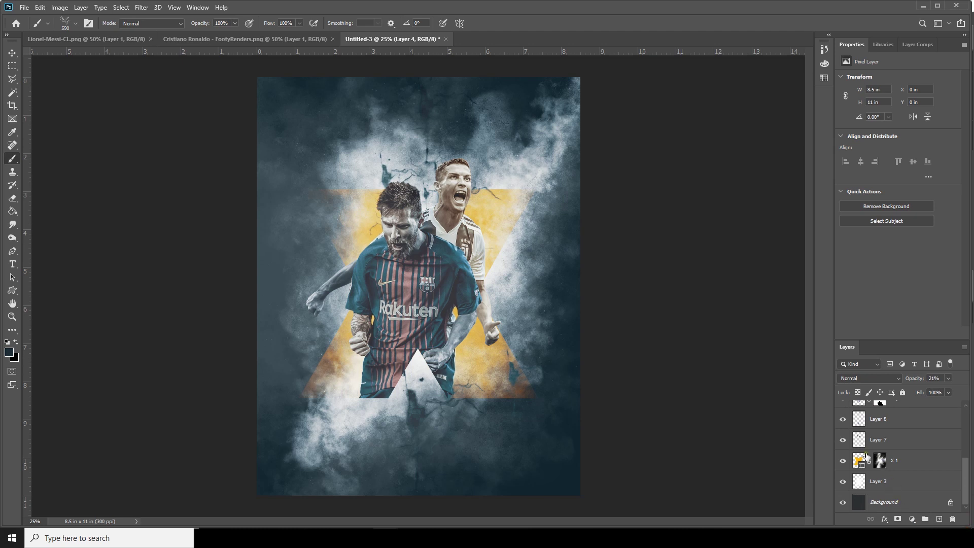
left_click(872, 425)
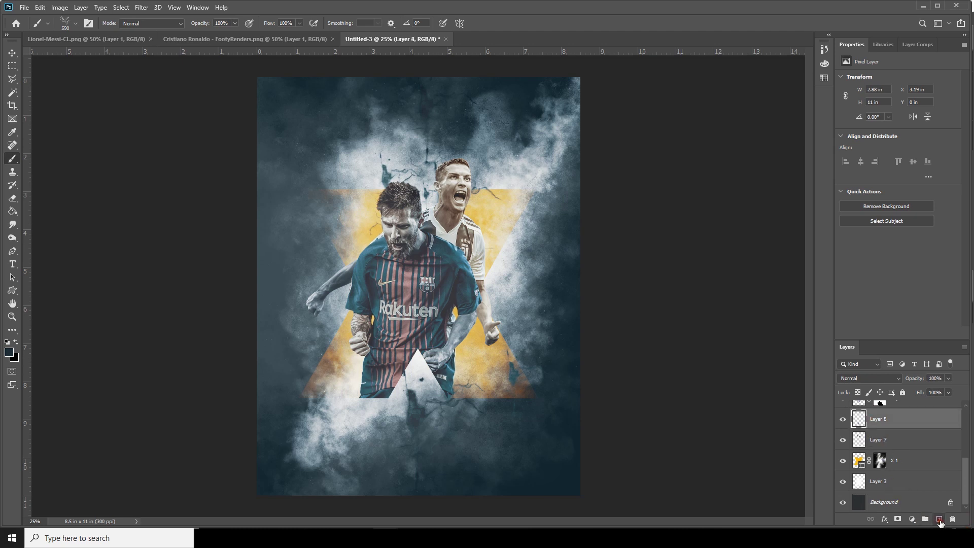
left_click(938, 519)
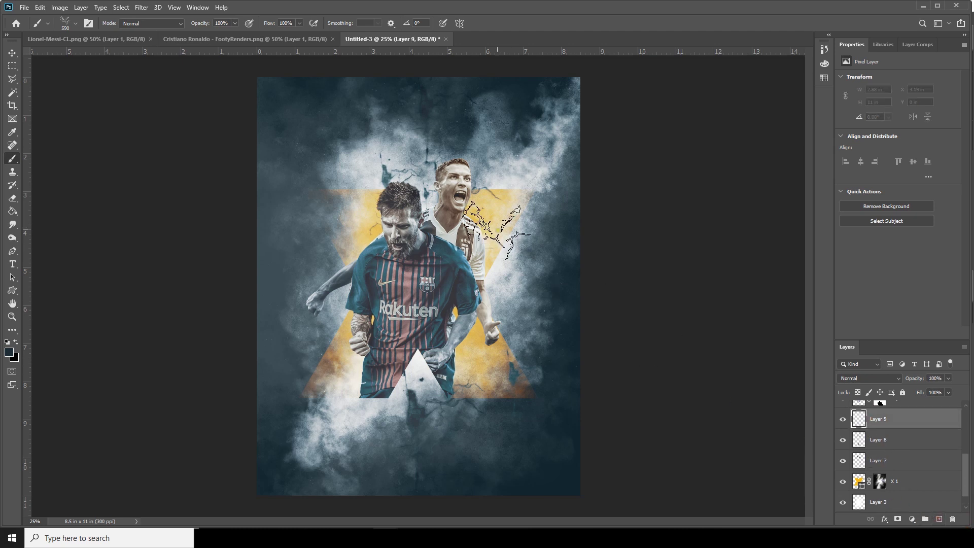
Stamp one large dark crack across the X and players on Layer 9 using the crackw1 brush at 2300 px
left_click(71, 24)
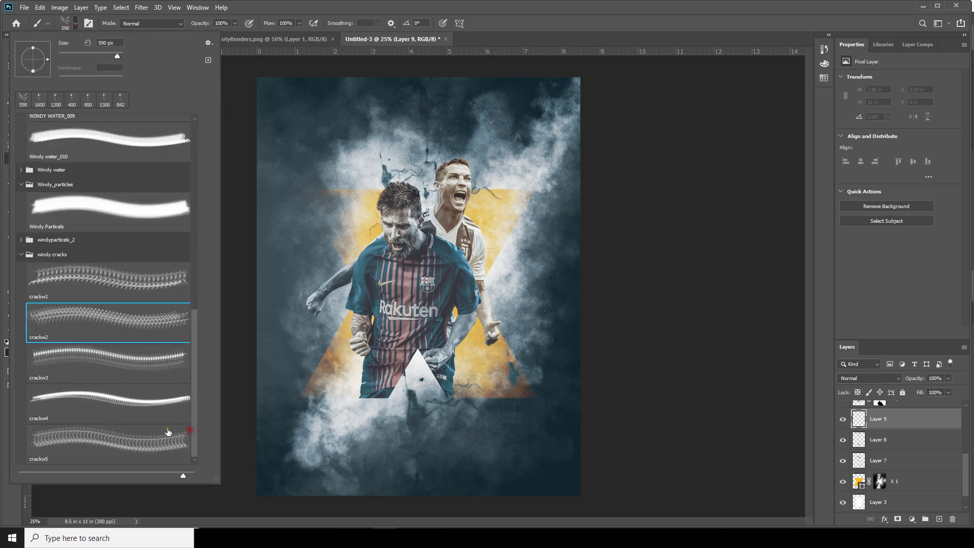
left_click(112, 403)
left_click(111, 446)
left_click(159, 288)
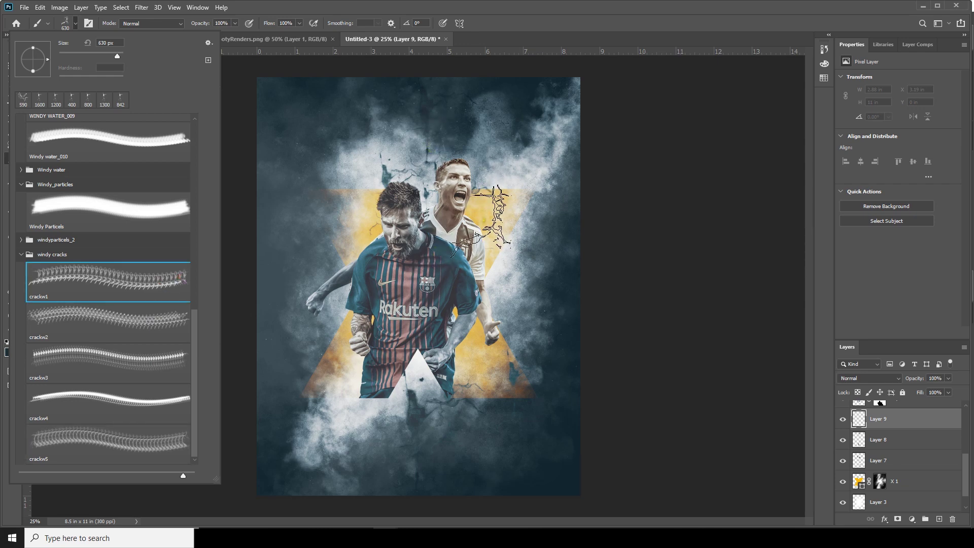
key("Return")
key("bracketright")
key("bracketright")
key("bracketright")
key("bracketright")
key("bracketright")
key("bracketright")
key("bracketright")
key("bracketright")
key("bracketright")
key("bracketright")
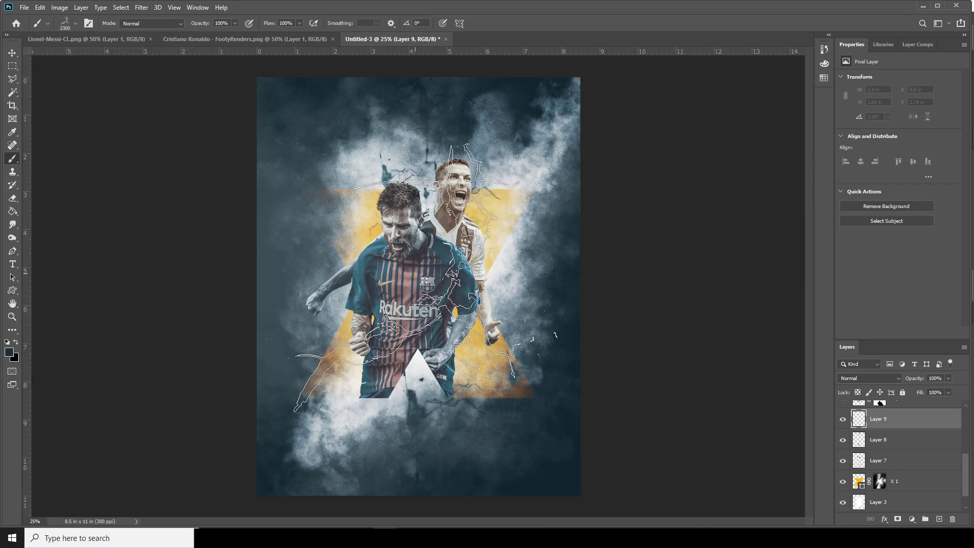
left_click(403, 276)
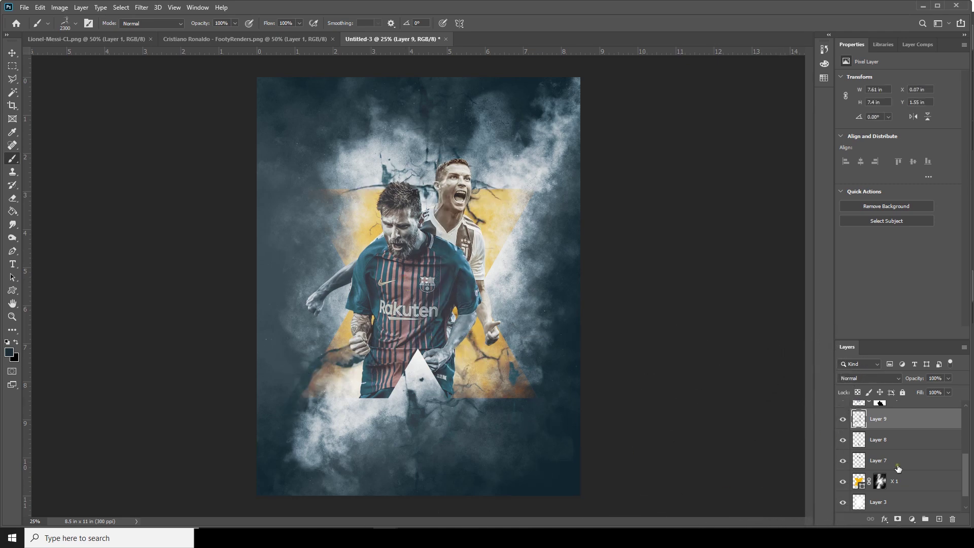
Lower the opacity of Layer 9 to 49%
left_click(912, 389)
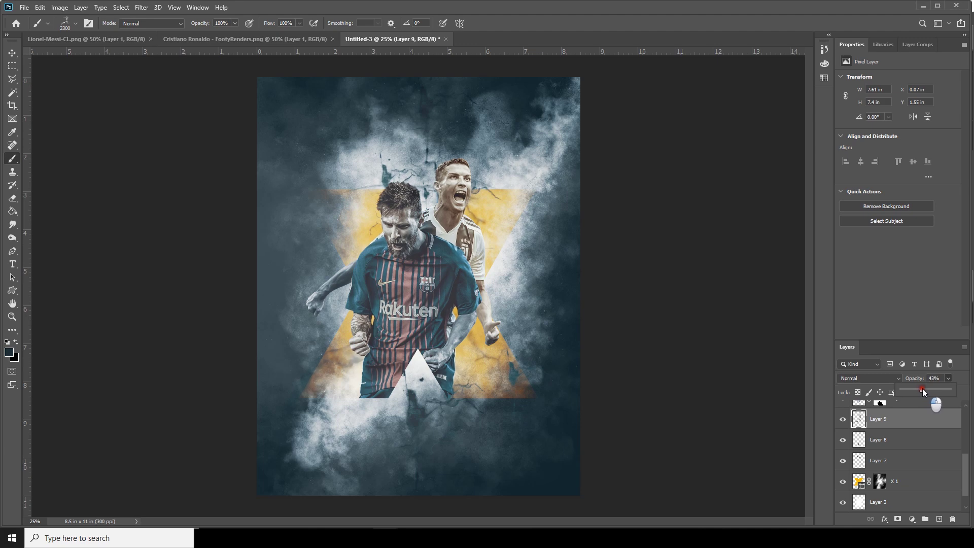
left_click_drag(923, 388, 924, 389)
key("ctrl+minus")
key("ctrl+plus")
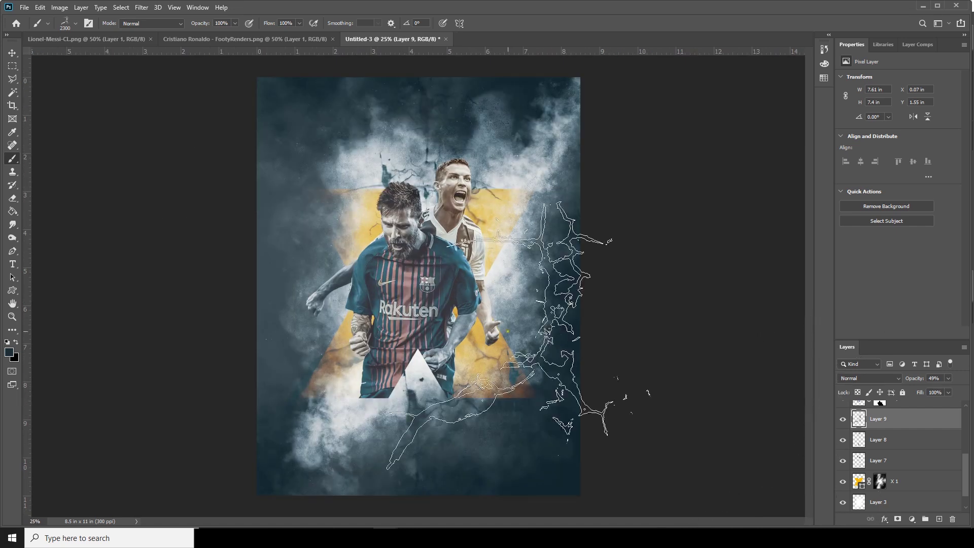
Add the white, centered Anton title text "windy studio photohosp tutorial" above the players' heads on two lines
left_click(13, 263)
left_click(406, 138)
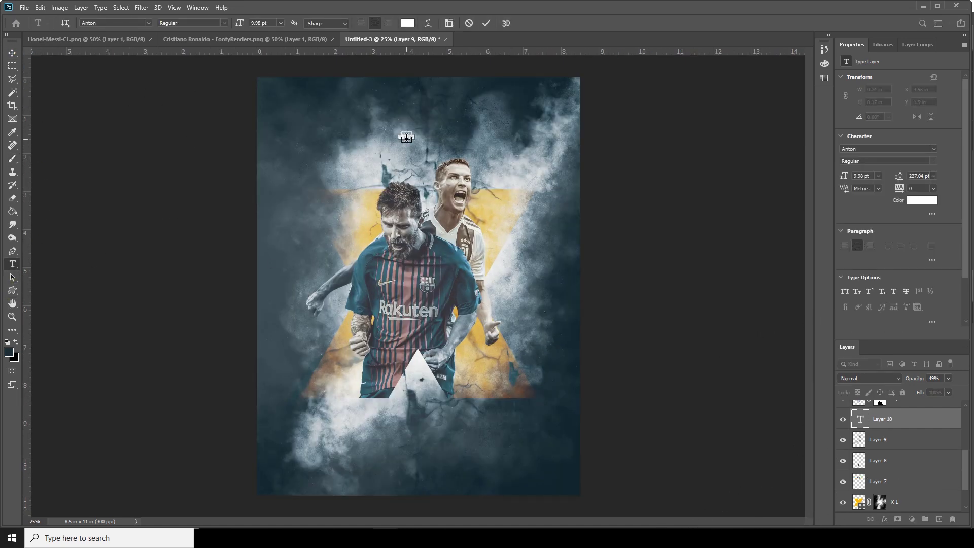
key("ctrl+a")
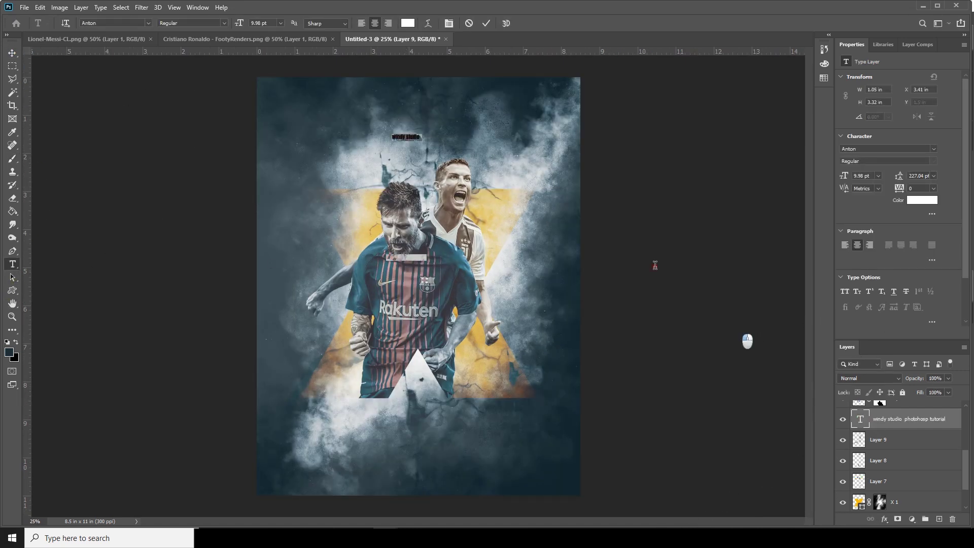
Set the title to all caps with automatic leading and move it higher, near the poster's upper edge
key("ctrl+alt+shift+a")
left_click(197, 7)
left_click(213, 135)
left_click(870, 119)
key("ctrl")
left_click_drag(427, 135, 459, 106)
Make the second title line smaller and set the tracking of WINDY STUDIO to 580
left_click(268, 23)
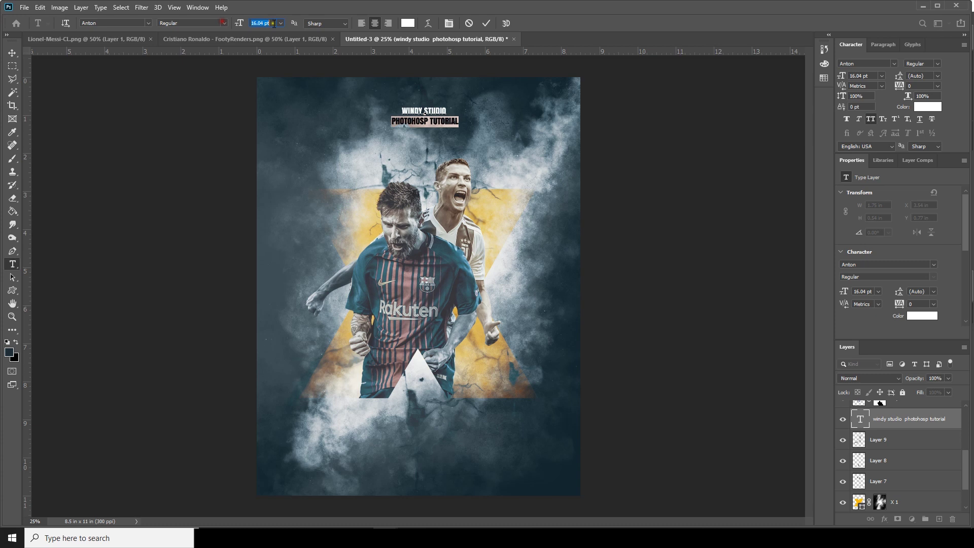
left_click_drag(898, 86, 923, 85)
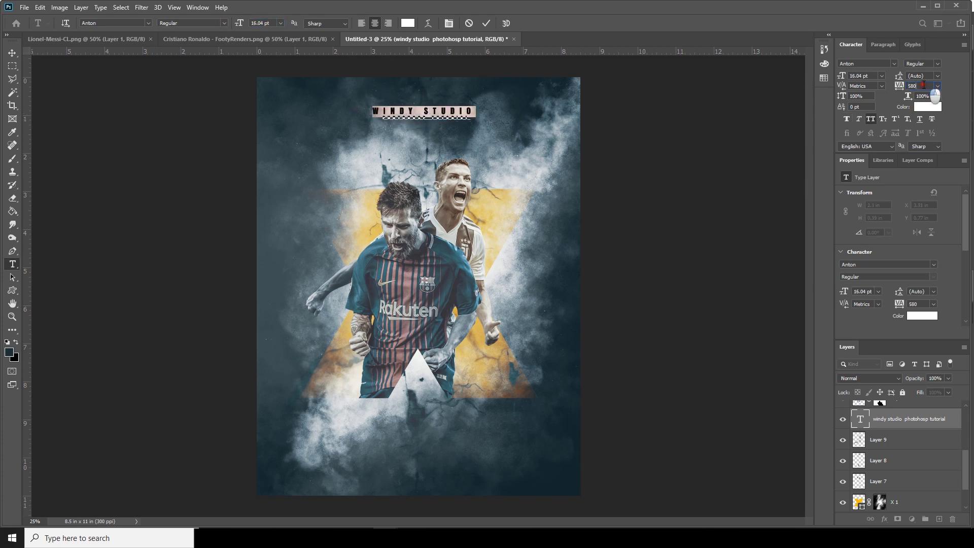
left_click(673, 266)
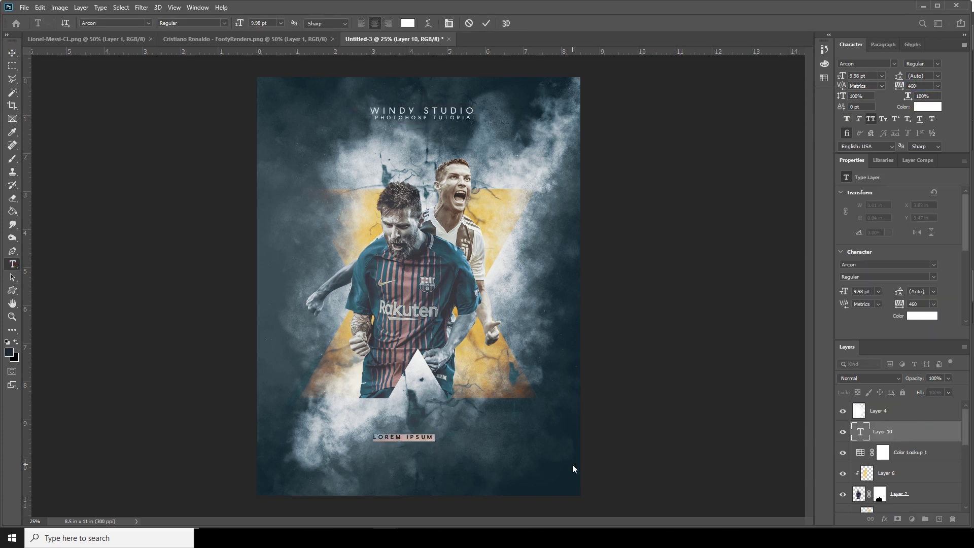
Add the Arcon text "scream loud" below the players and enlarge it
type("scream loud")
key("ctrl+Return")
key("ctrl+t")
left_click_drag(464, 449, 522, 447)
key("Return")
Set SCREAM LOUD to Rounded-Regular and place the line MESSI VS RONALDO beneath it, scaled to 76.61%
double_click(860, 431)
left_click(203, 23)
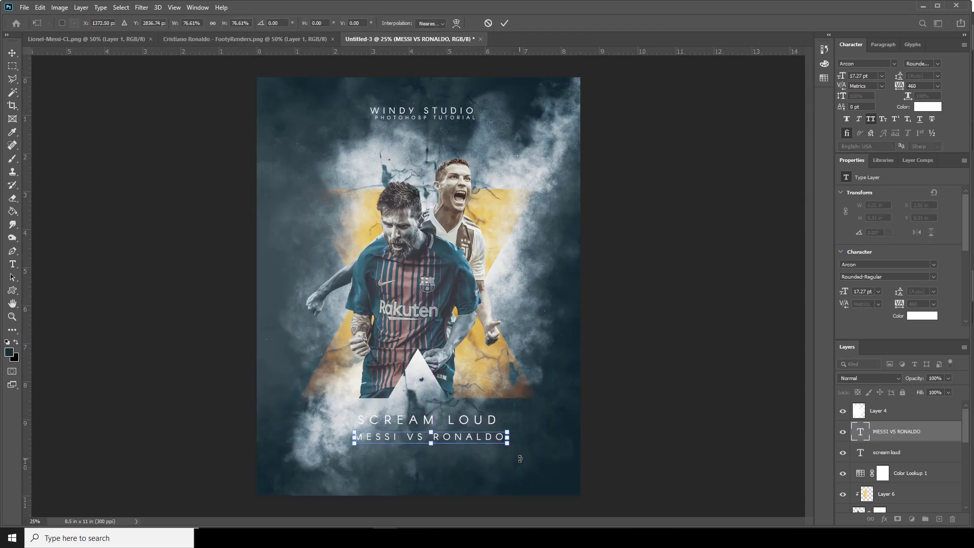
key("ctrl+Return")
Draw a circle about 306 px wide to the right of the SCREAM LOUD text and fill it with white
key("ctrl+minus")
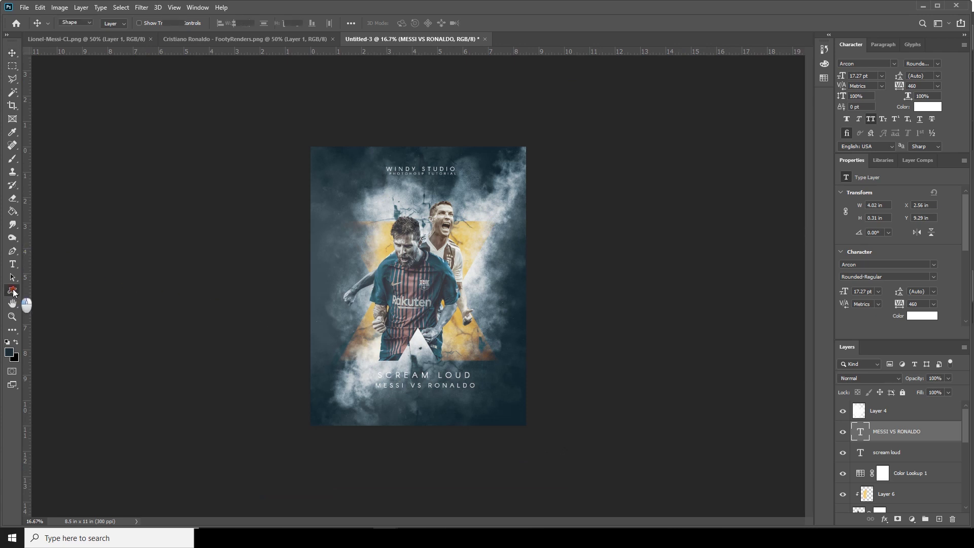
left_click(13, 295)
left_click(63, 310)
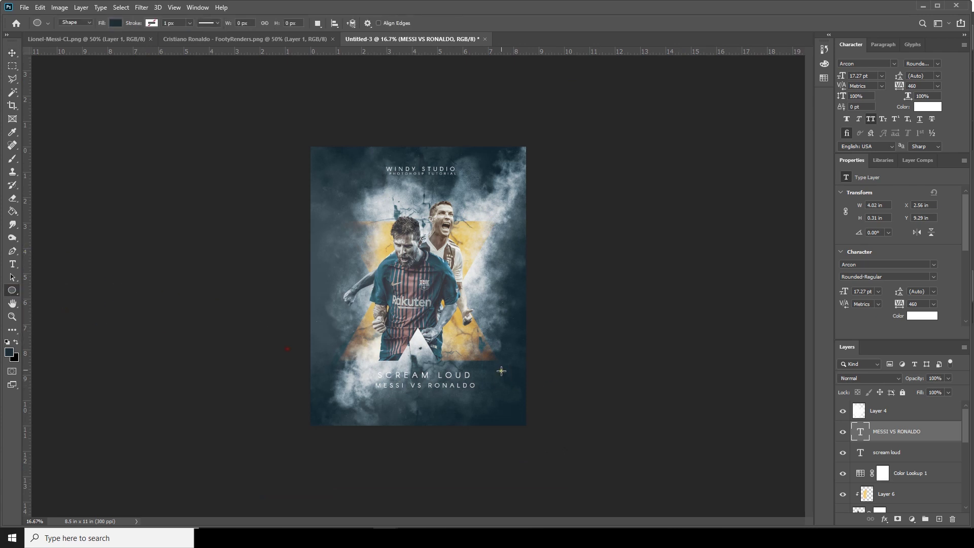
left_click_drag(492, 367, 517, 392)
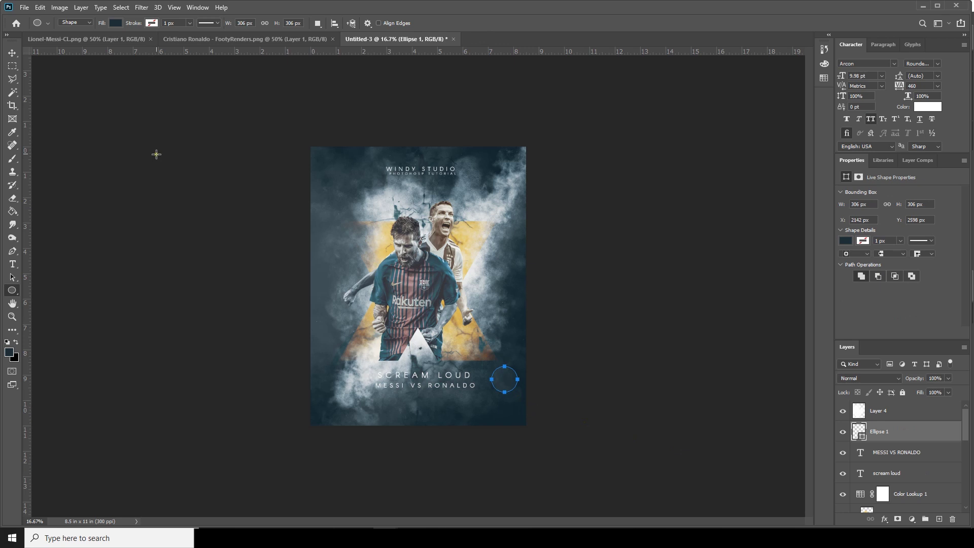
left_click(114, 23)
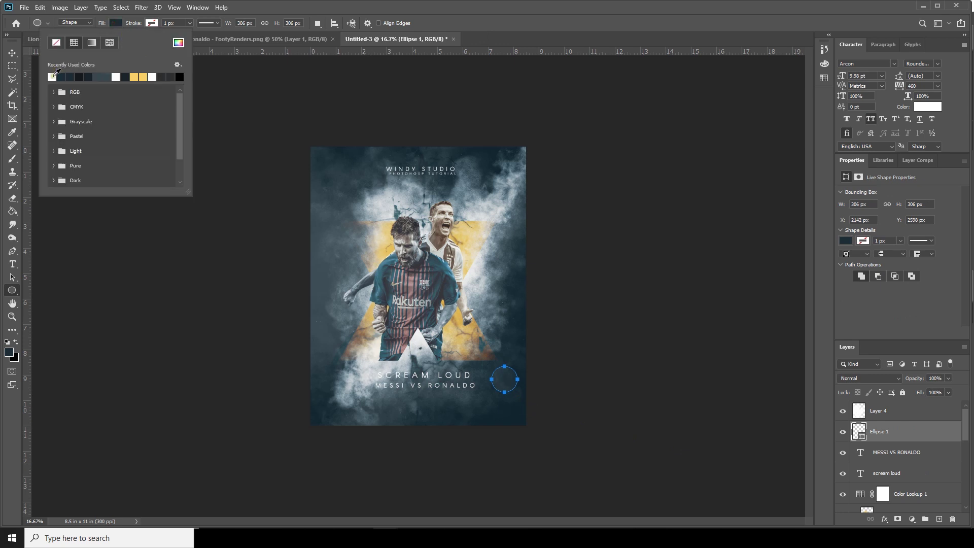
left_click(51, 76)
left_click(11, 53)
left_click(154, 274)
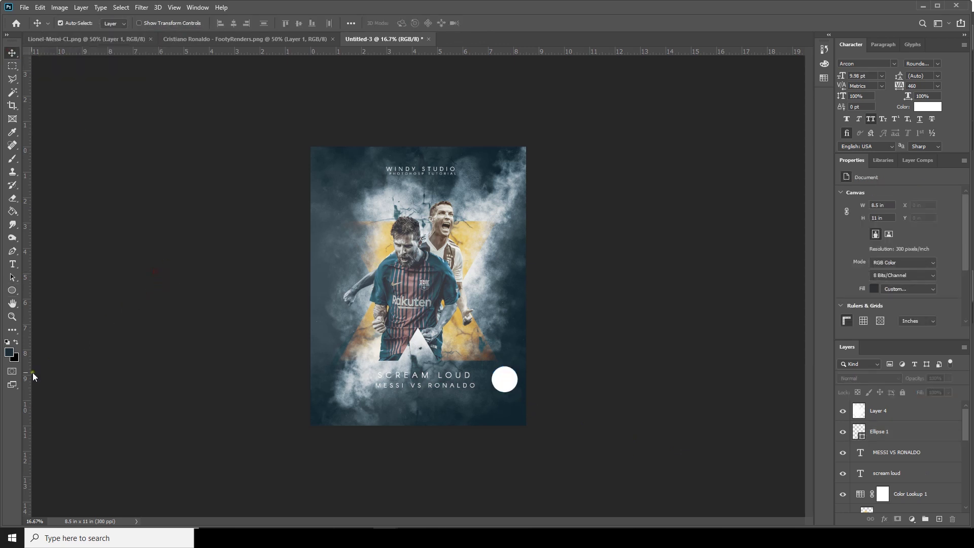
Add the text "may" above the white circle and color it dark blue
left_click(12, 264)
left_click(498, 295)
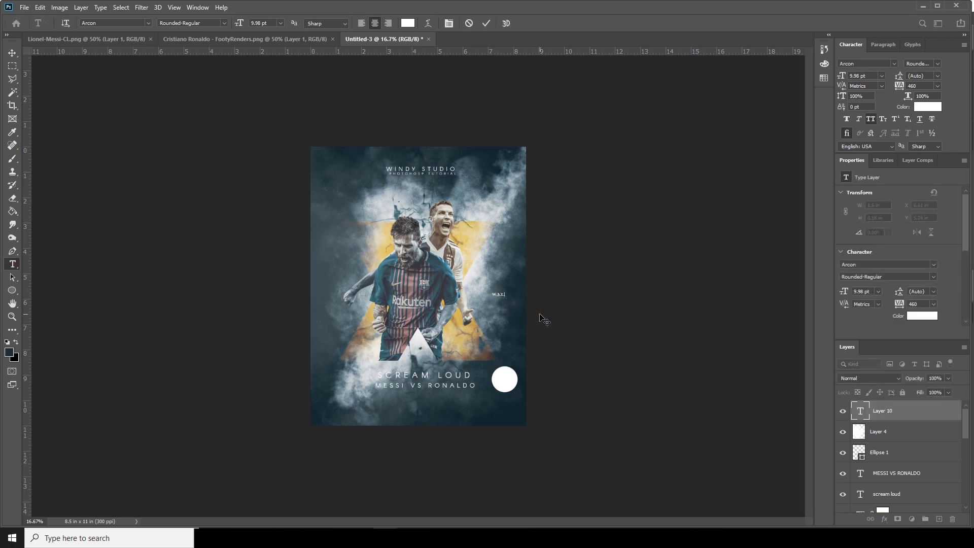
left_click(11, 53)
double_click(860, 412)
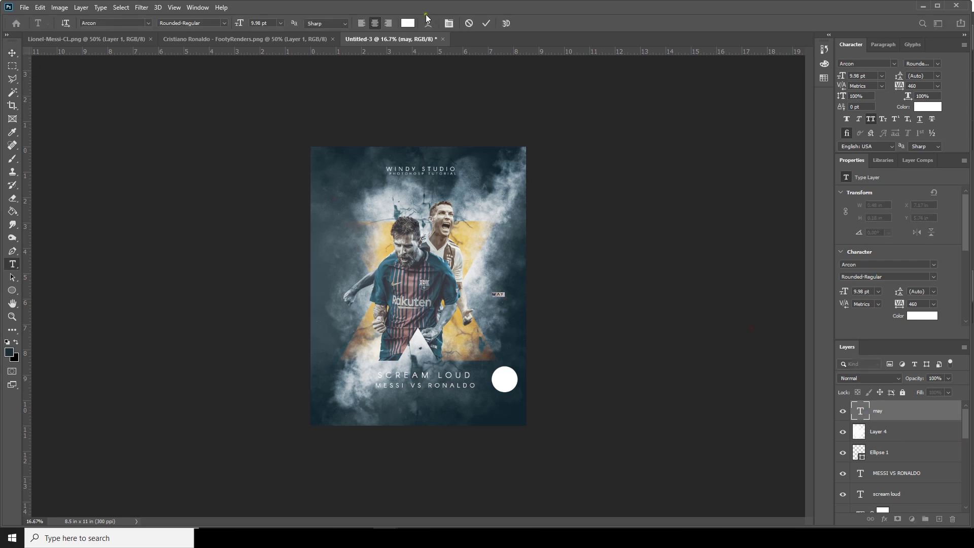
left_click(407, 23)
left_click(781, 208)
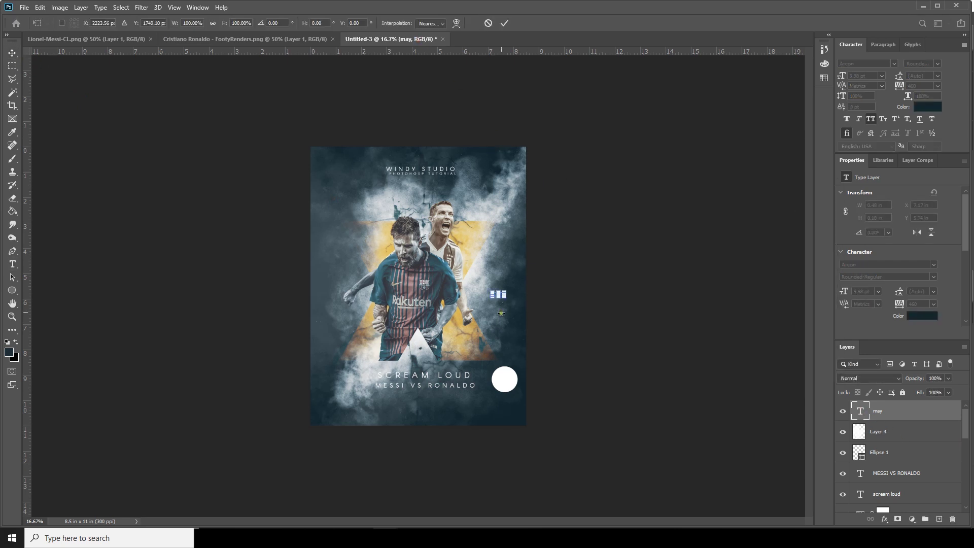
Move MAY into the upper part of the white circle and place the number 19 below it at 33.72 pt
key("ctrl+plus")
key("ctrl+plus")
left_click_drag(488, 226, 508, 410)
key("ctrl+t")
key("Return")
key("ctrl+minus")
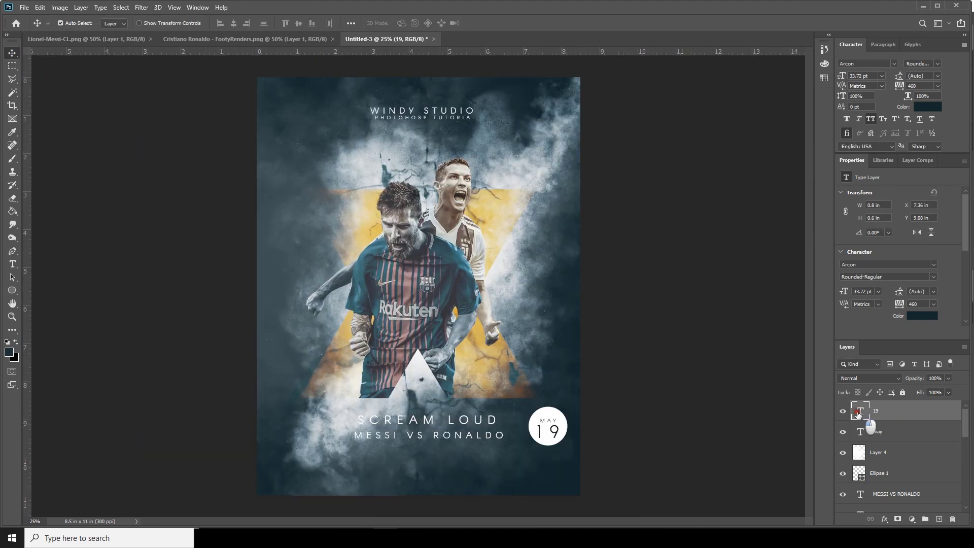
Set the tracking of 19 and MAY to 0, then shrink the white circle to about 75% and center it behind them
double_click(860, 411)
double_click(860, 431)
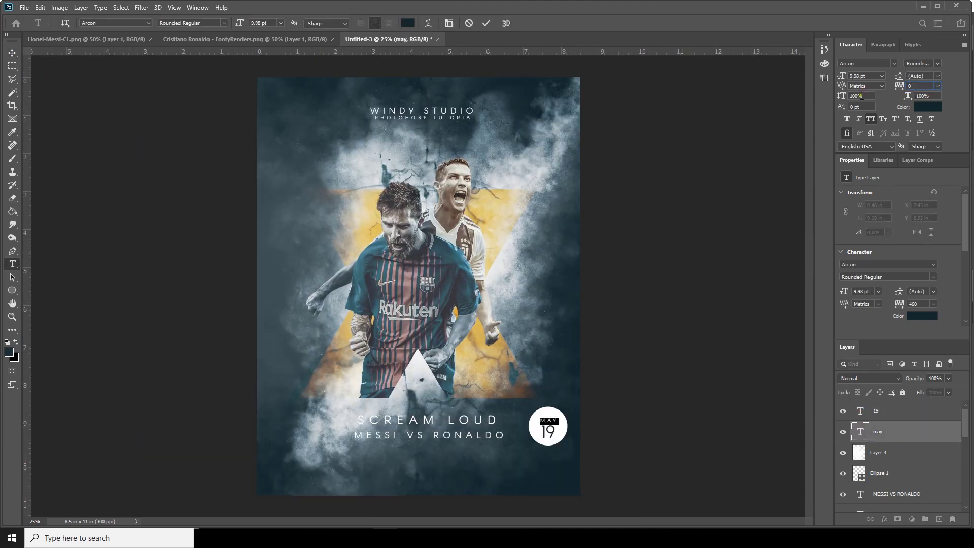
left_click(569, 448, "ctrl")
key("ctrl+t")
key("ctrl+plus")
left_click_drag(483, 265, 483, 269)
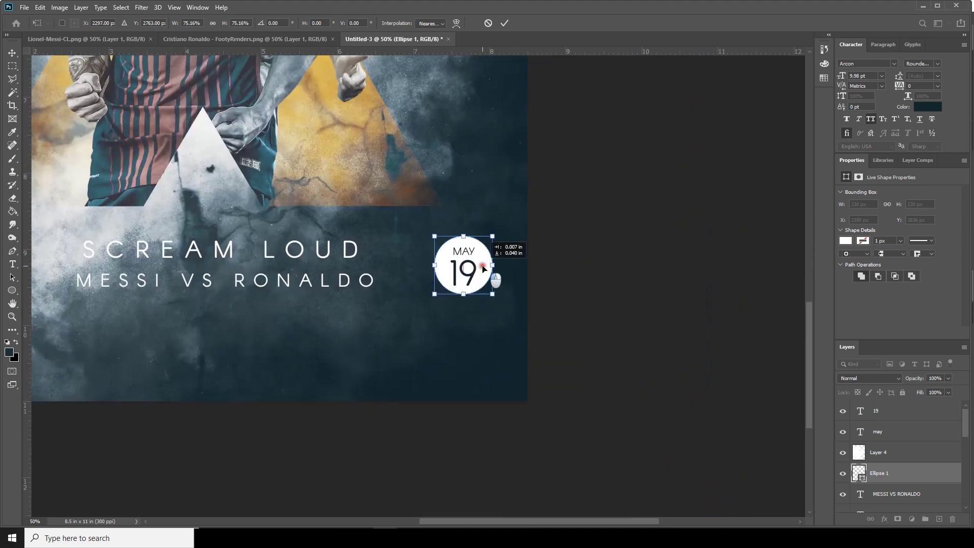
key("Return")
key("ctrl+minus")
key("ctrl+minus")
key("ctrl+minus")
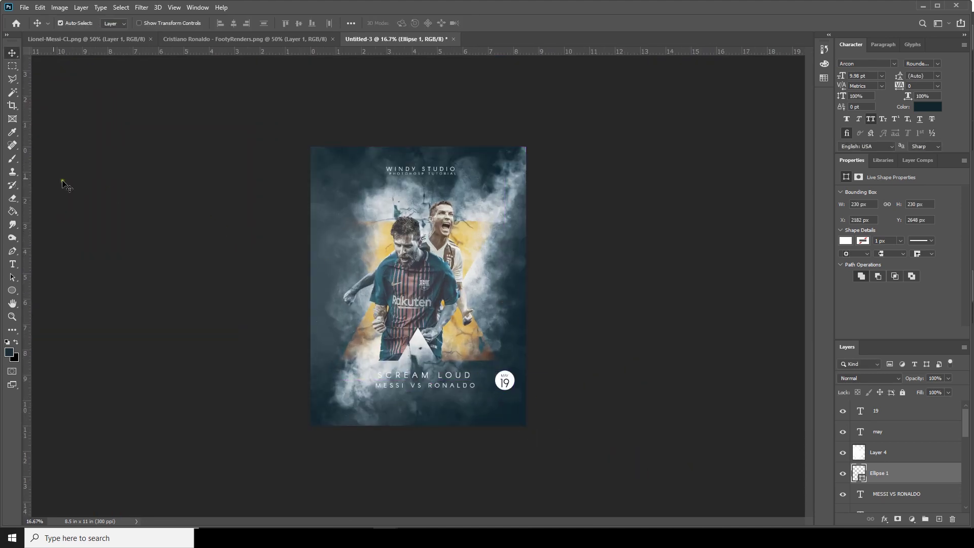
Crop the poster on all four sides to about 6.78 × 9.79 in
left_click(12, 106)
left_click_drag(311, 283, 325, 285)
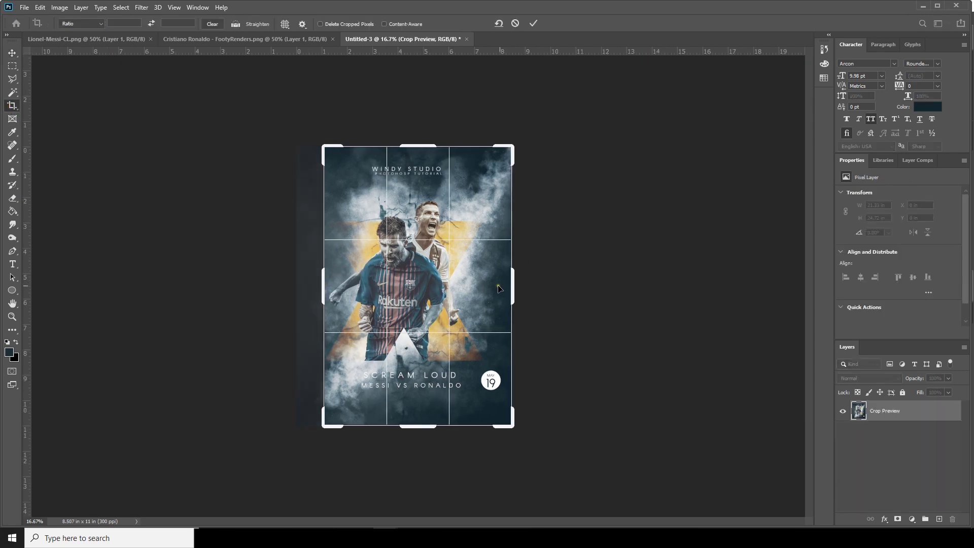
left_click_drag(512, 285, 503, 286)
key("ctrl+r")
left_click_drag(422, 145, 423, 151)
left_click_drag(426, 421, 427, 413)
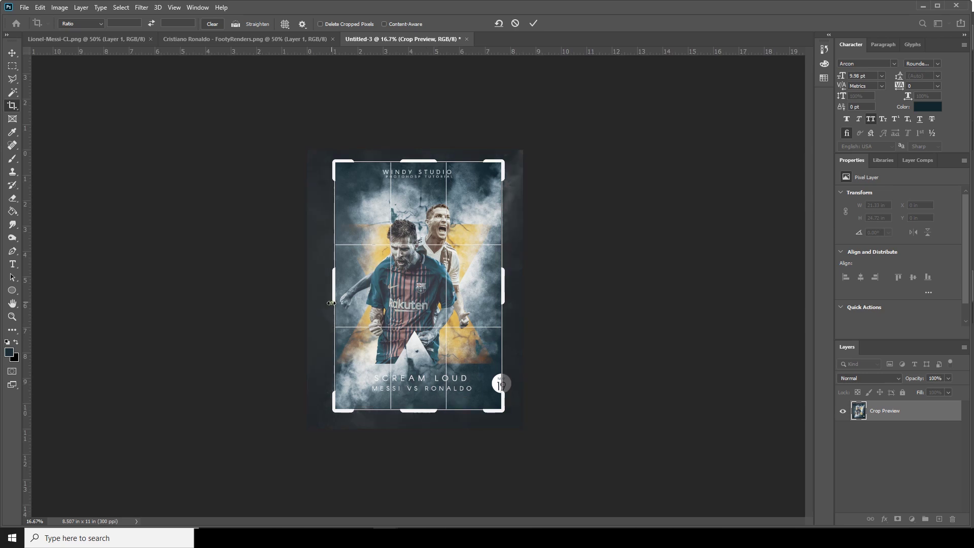
left_click_drag(331, 298, 328, 297)
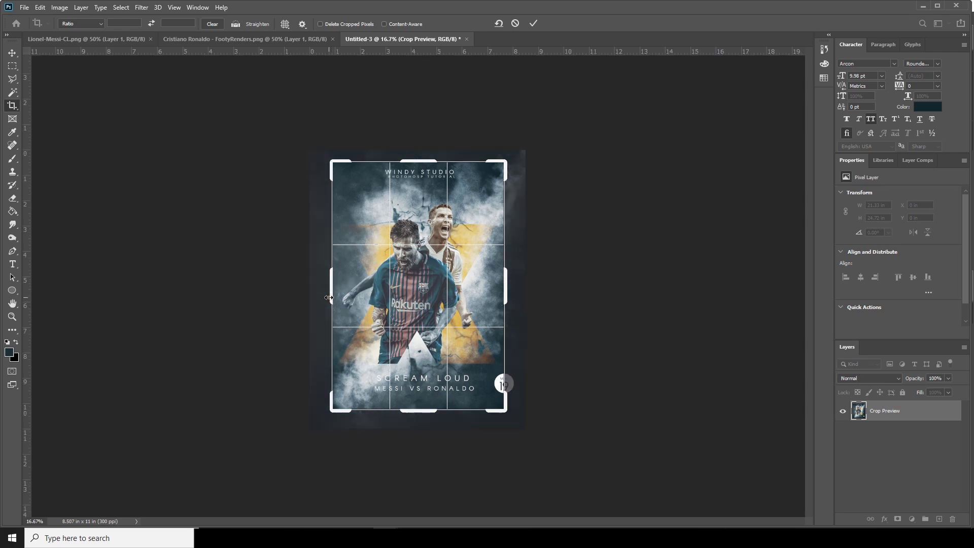
key("Return")
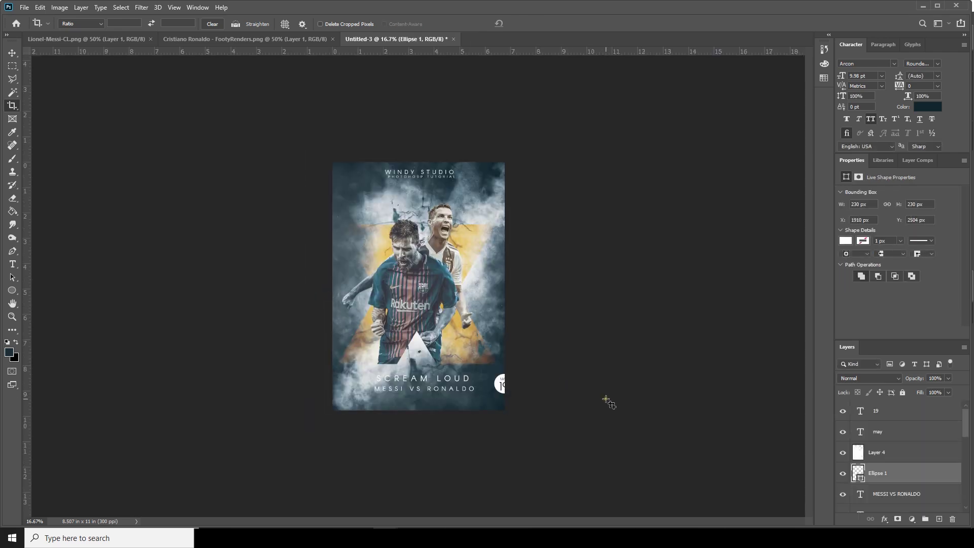
Select the 19, may and Ellipse 1 layers together and move the date badge fully inside the cropped poster, beside the text lines
key("ctrl+plus")
key("v")
right_click(541, 436)
left_click(556, 449)
right_click(544, 426)
left_click(557, 429, "shift")
right_click(544, 440)
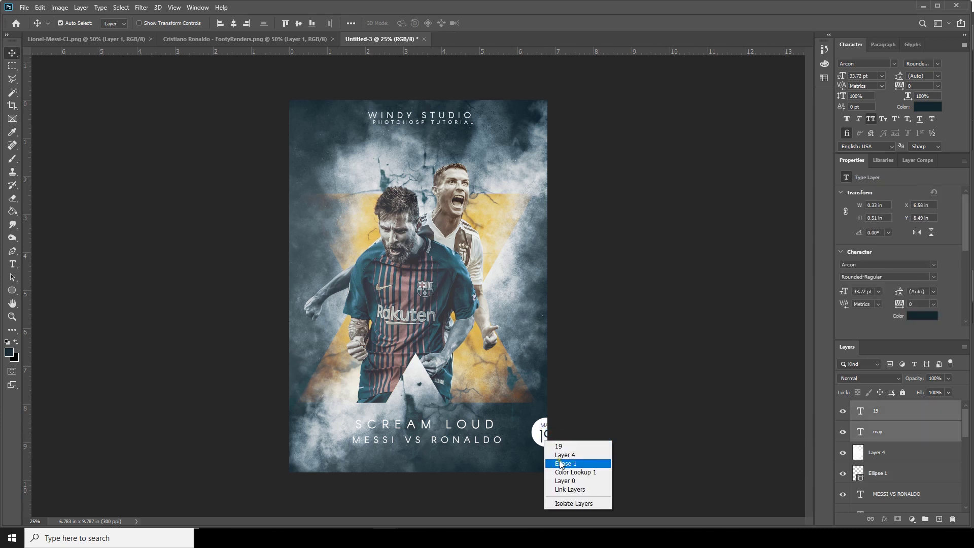
left_click(561, 463, "shift")
key("ctrl+t")
left_click_drag(555, 439, 531, 434)
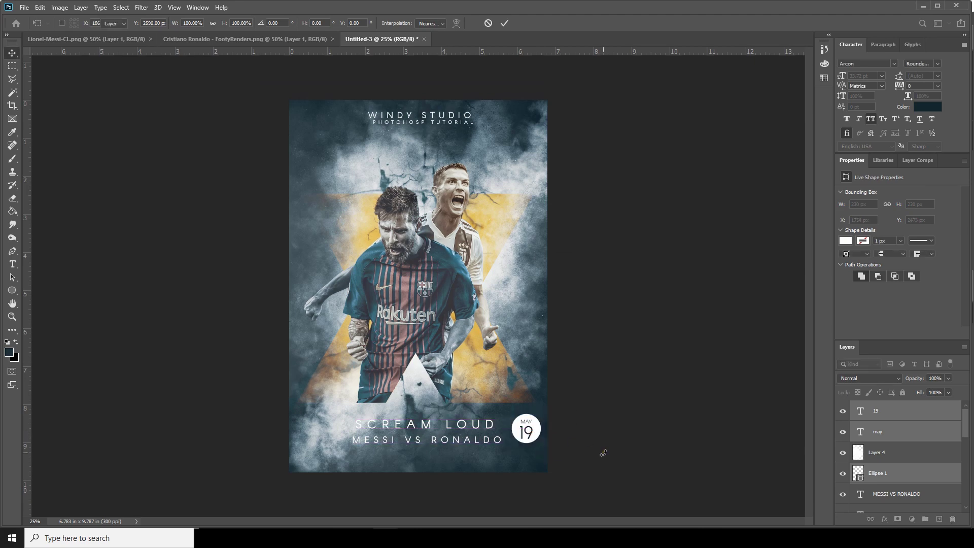
key("Return")
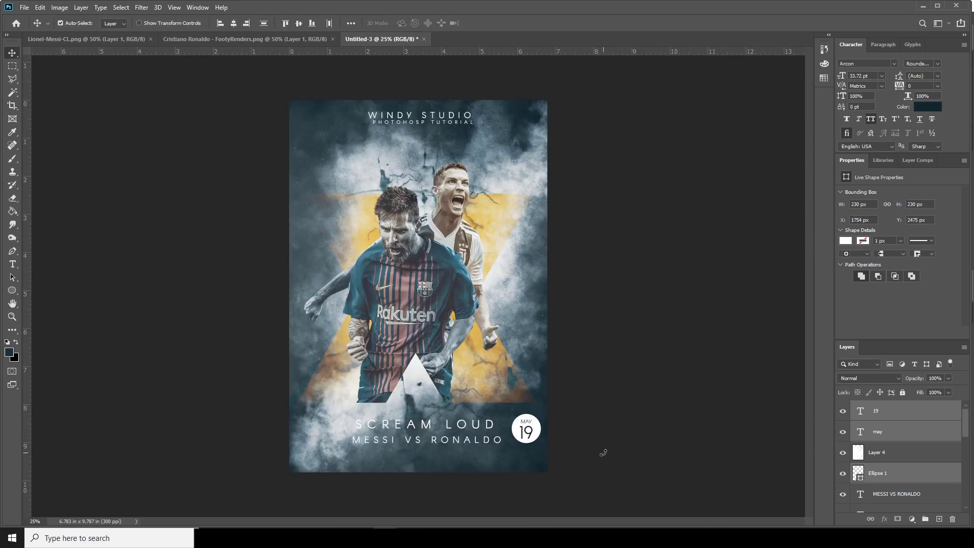